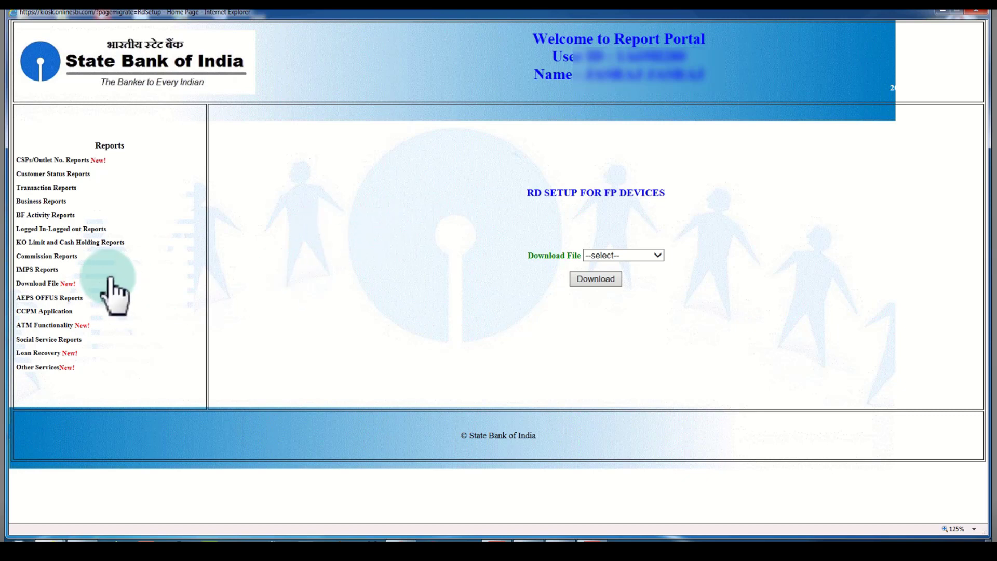
Download the Morpho file from the RD setup page for FP devices
mouse_move(89, 227)
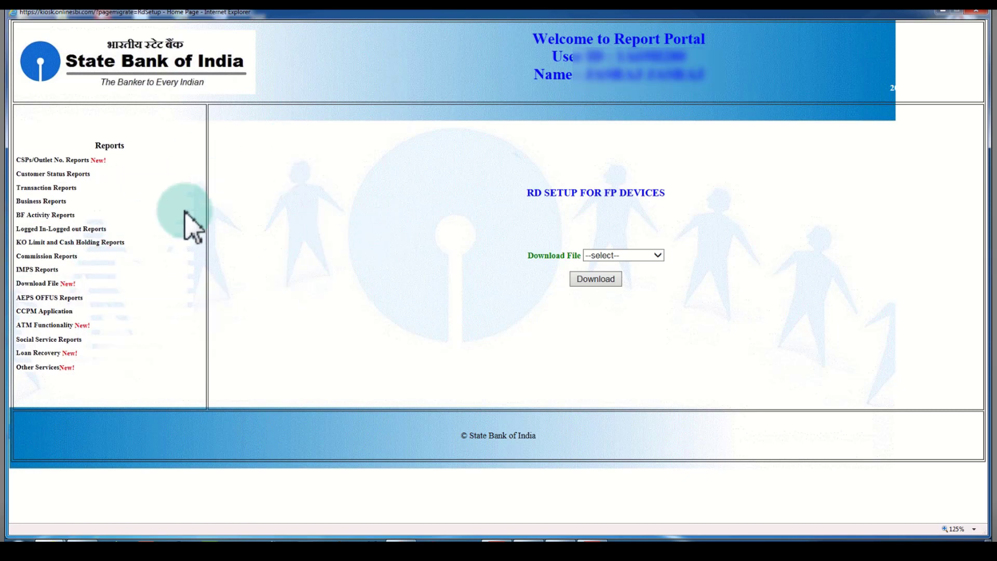
mouse_move(54, 259)
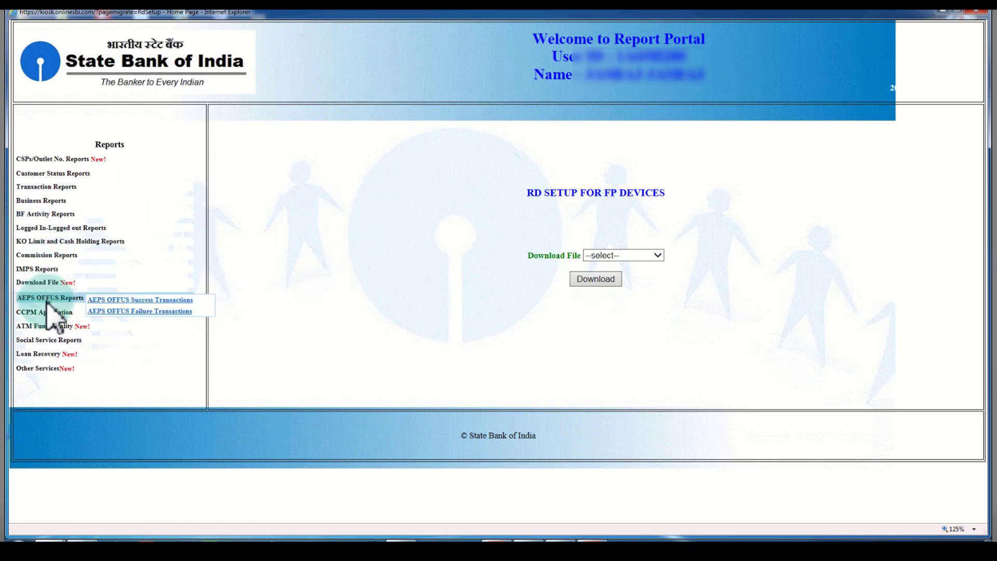
mouse_move(51, 284)
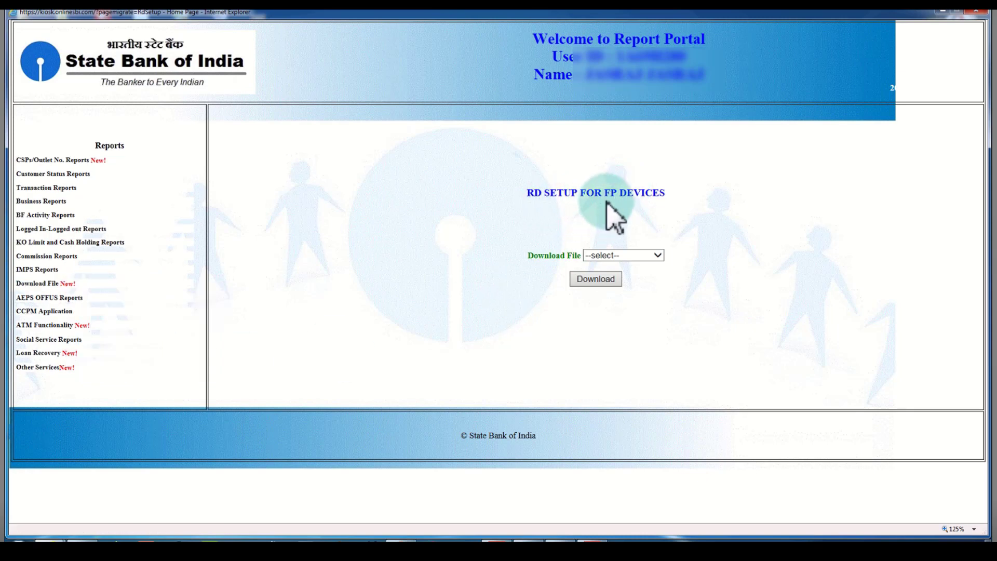
click(627, 255)
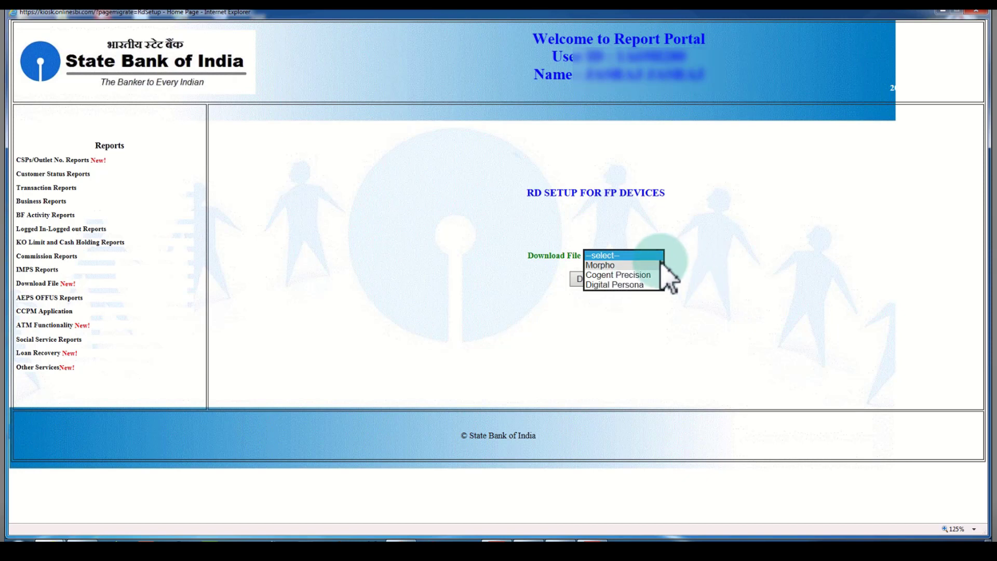
click(613, 265)
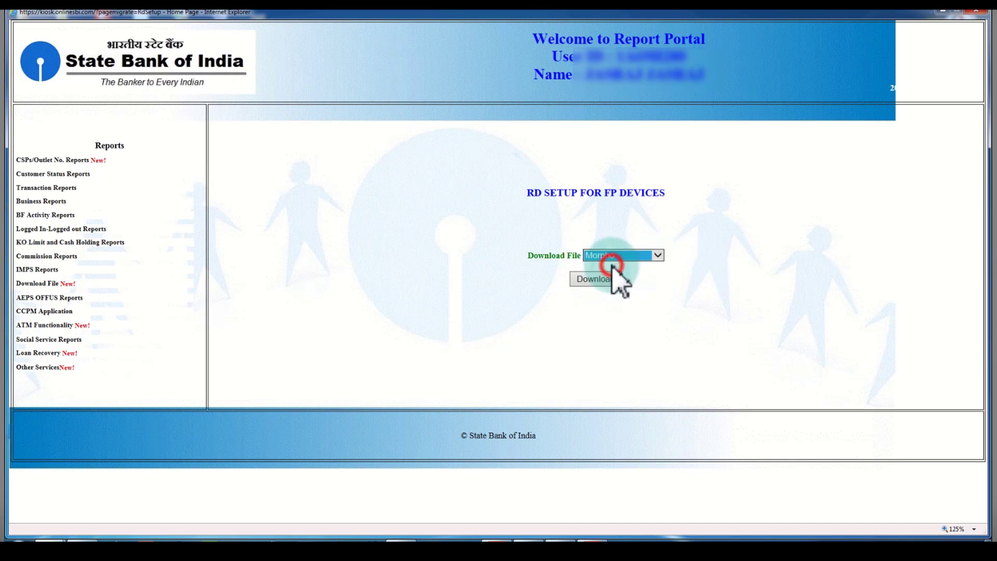
click(600, 280)
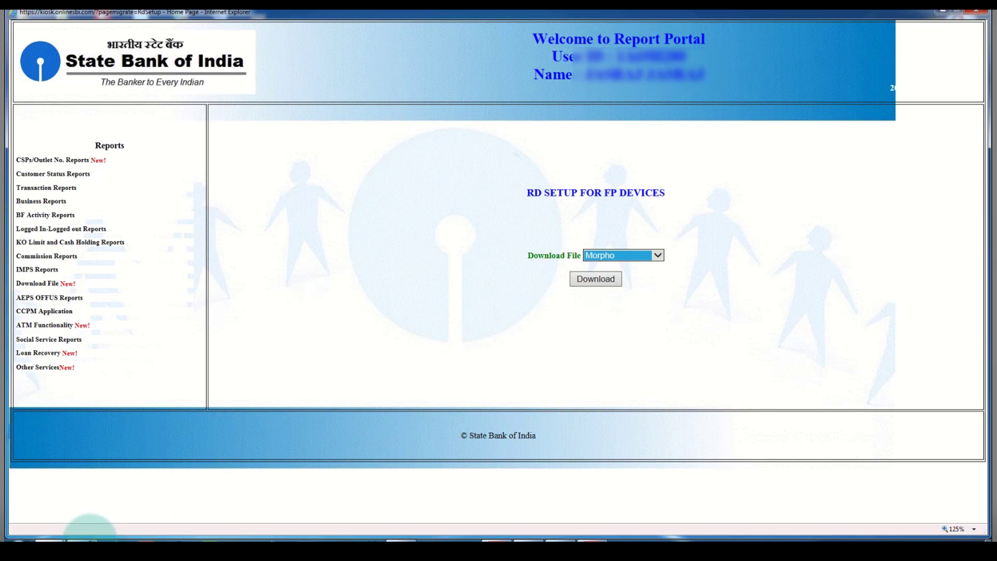
Switch to the Downloads folder in Windows Explorer and extract the RD_MORPHOSETUP zip archive
mouse_move(82, 539)
click(98, 491)
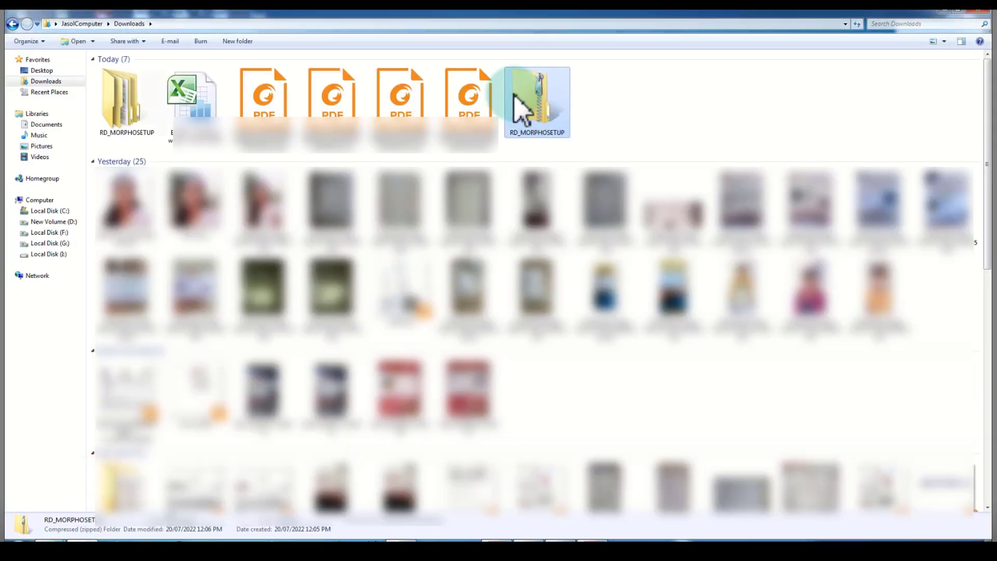
click(538, 98)
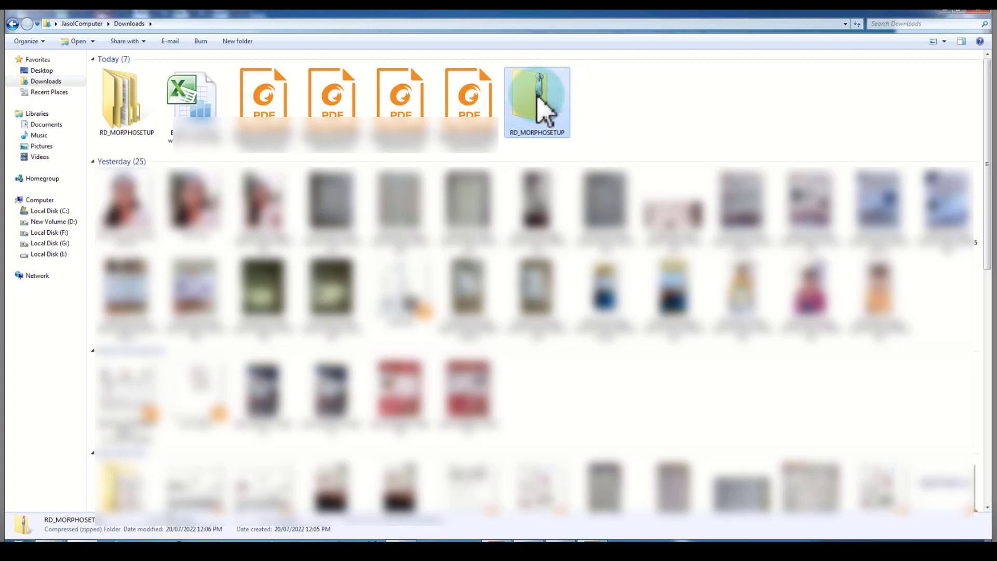
right_click(539, 98)
click(570, 130)
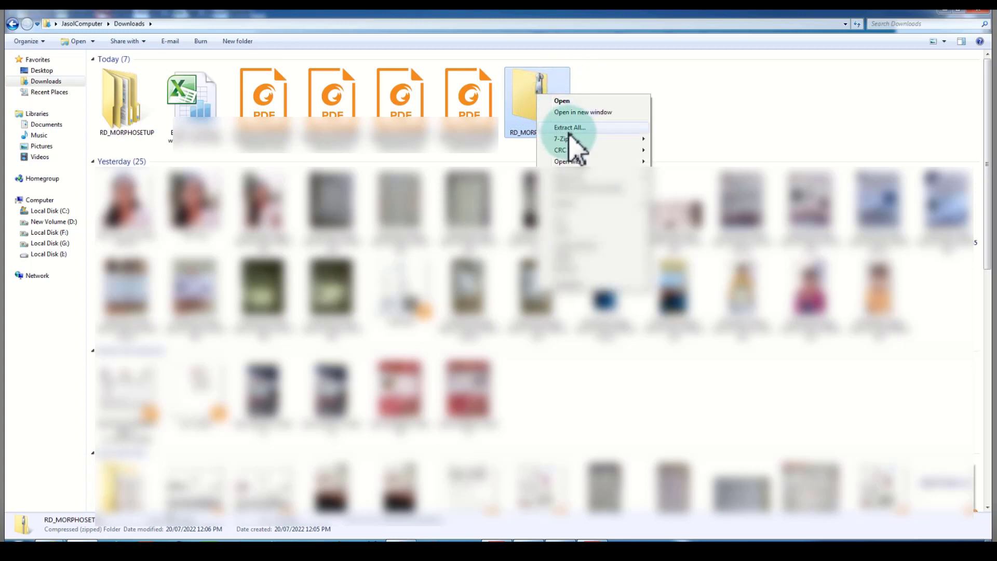
click(569, 129)
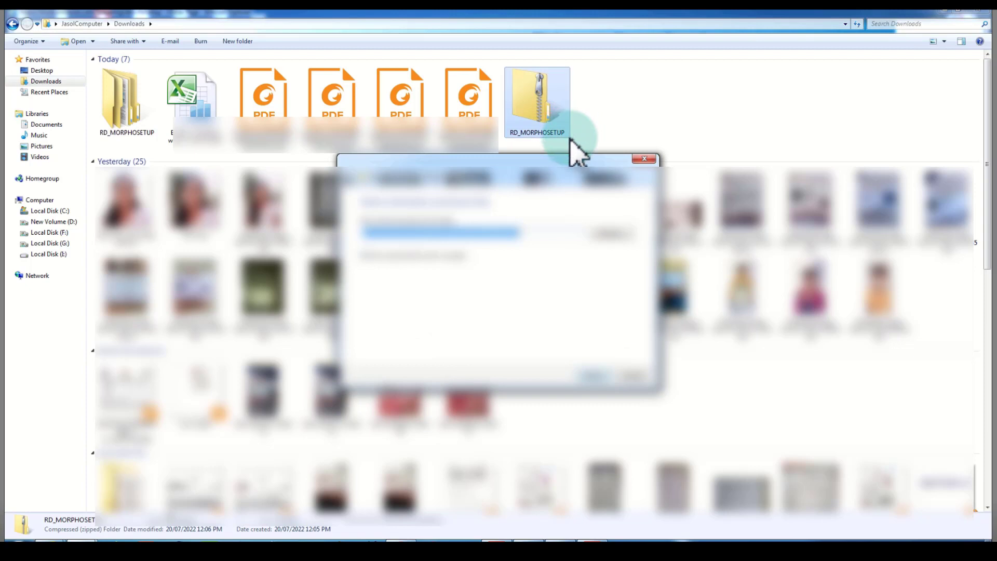
click(593, 375)
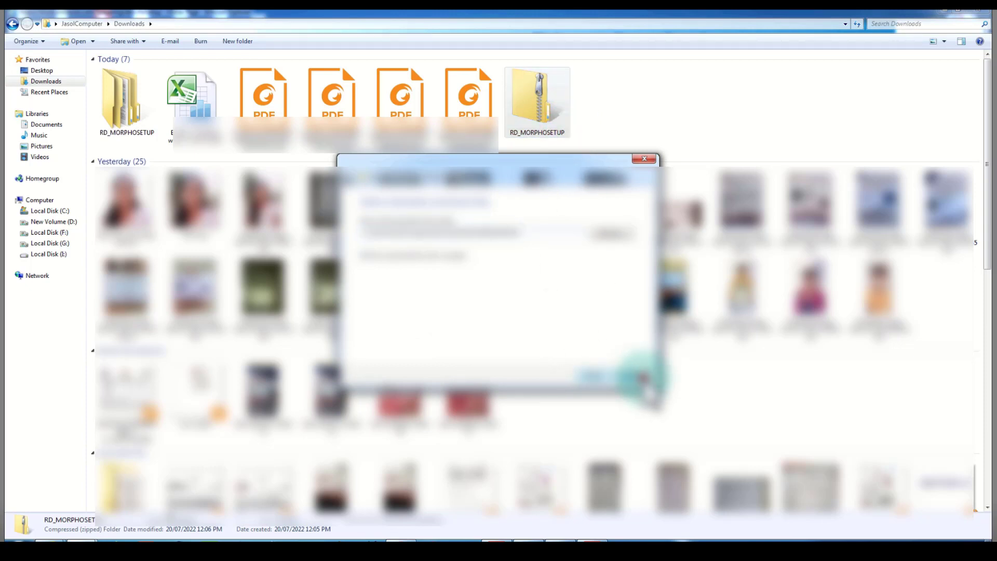
Open the Morpho Latest SDKs-15072022 folder inside the nested RD_MORPHOSETUP folders
click(115, 102)
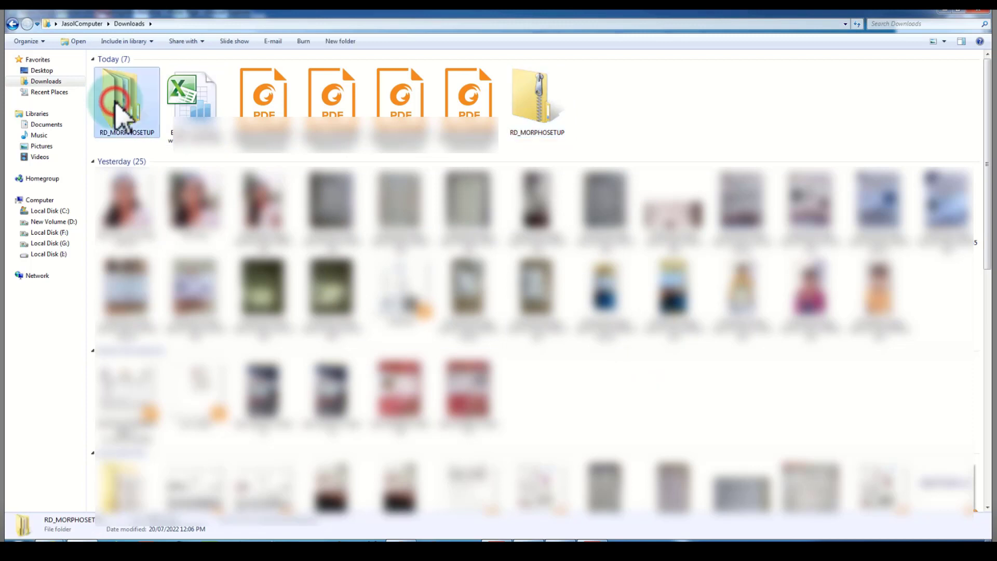
double_click(122, 99)
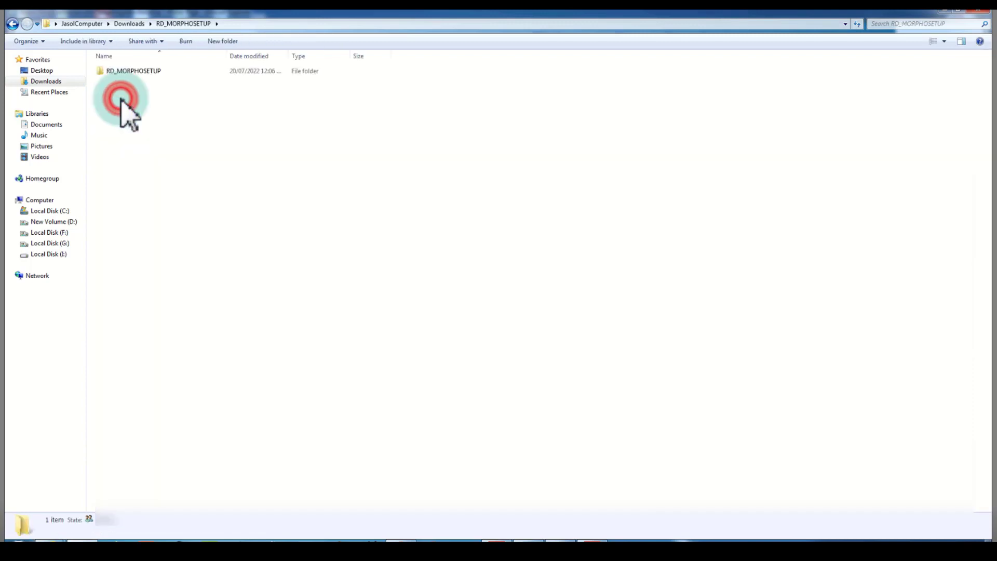
click(187, 94)
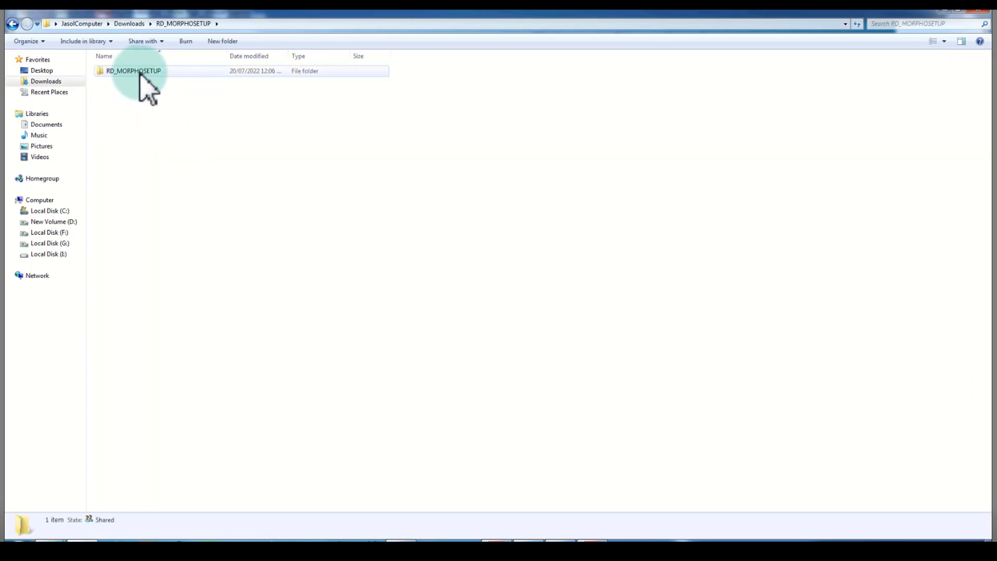
double_click(144, 75)
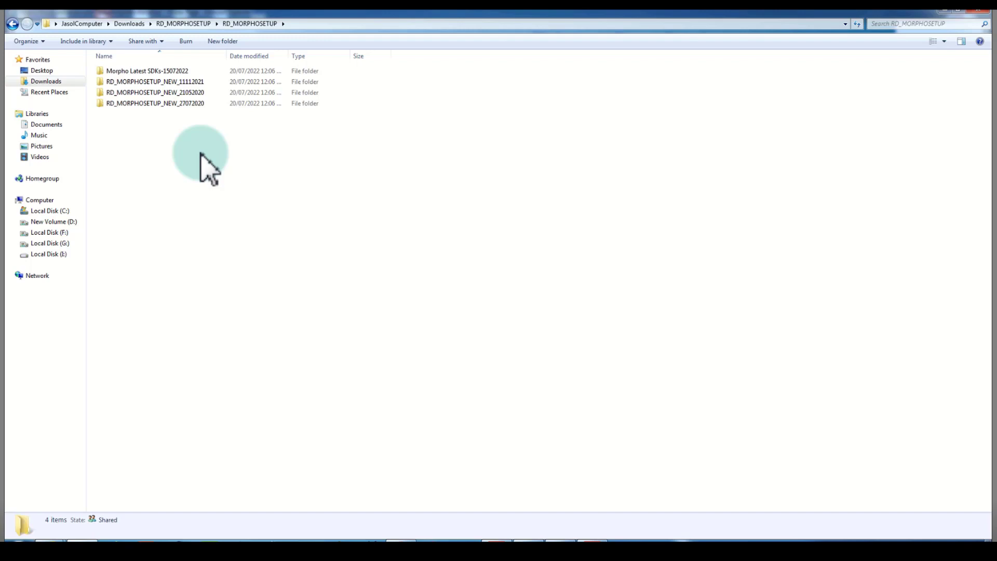
double_click(152, 73)
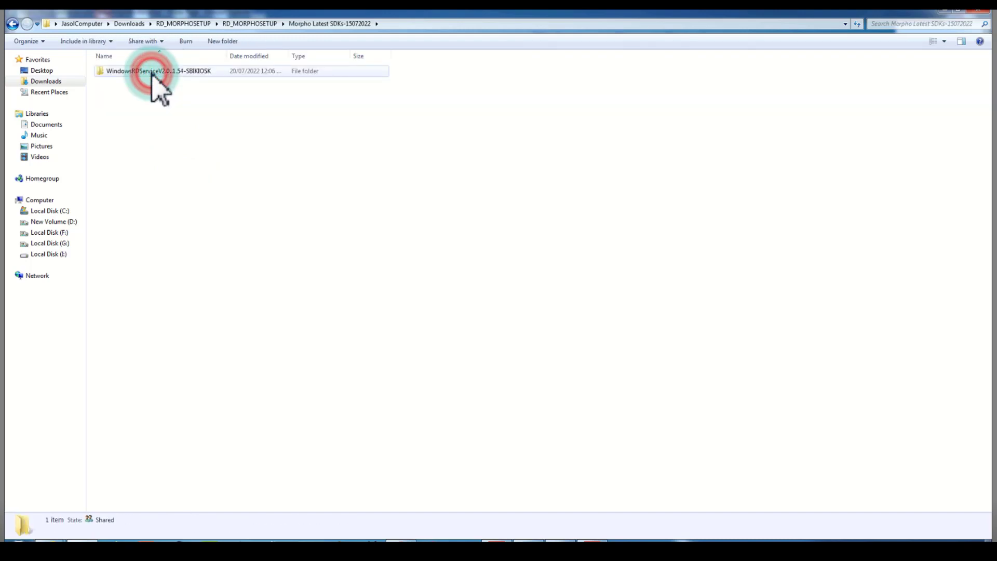
Open the Exe folder of the WindowsRDService SBIKIOSK package and select the WindowsRDService_HTTPs-LocalHost application
double_click(152, 72)
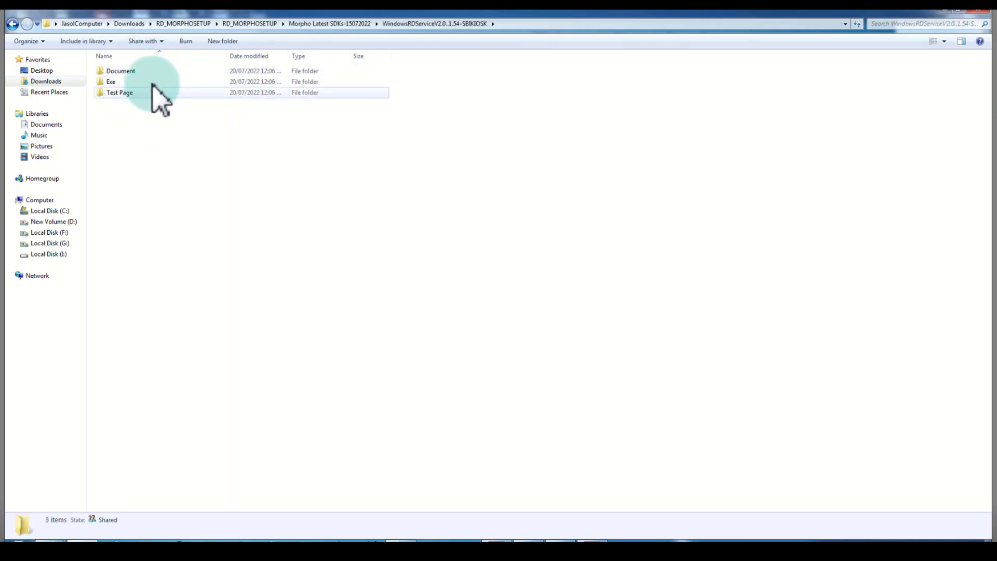
click(151, 81)
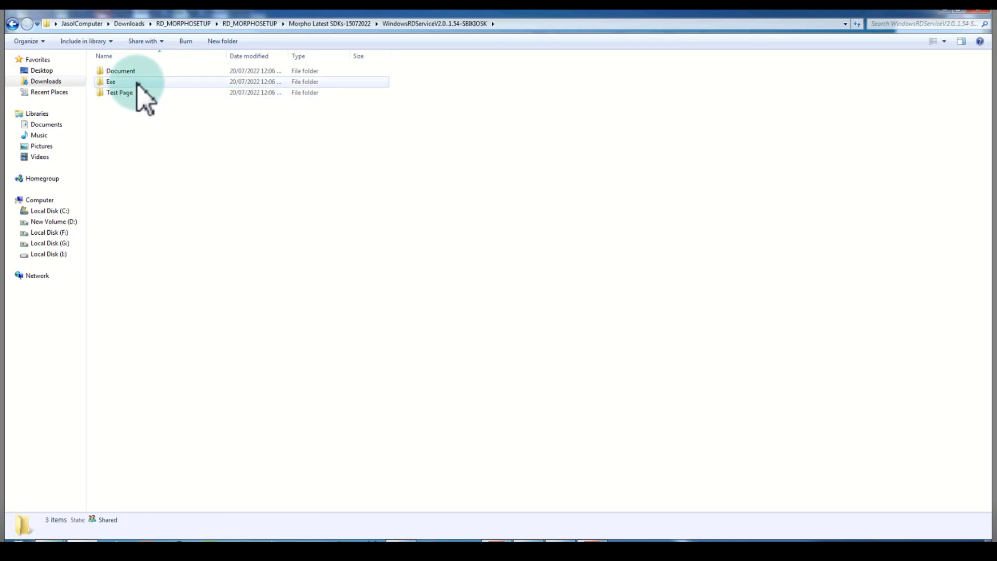
click(138, 82)
double_click(136, 82)
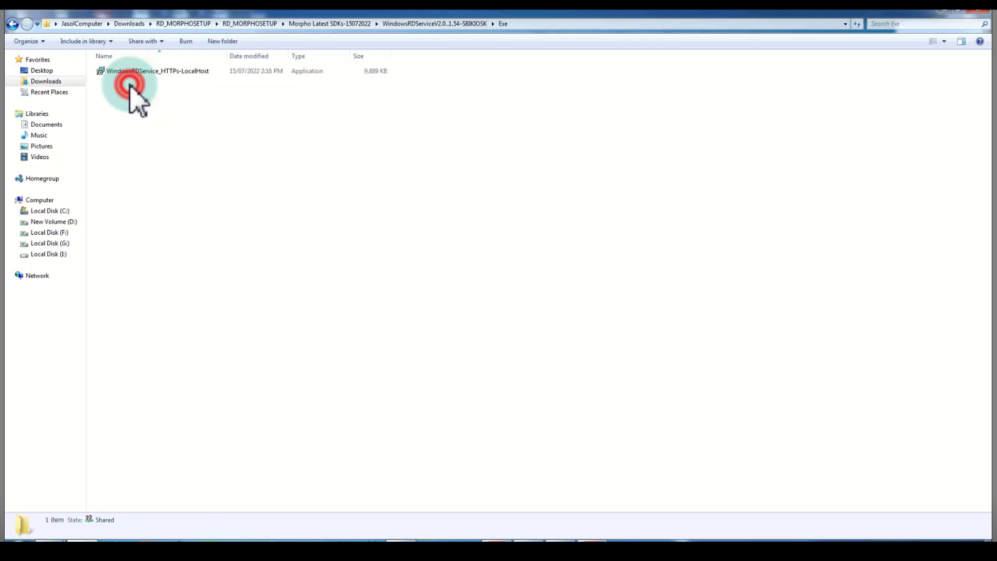
click(130, 71)
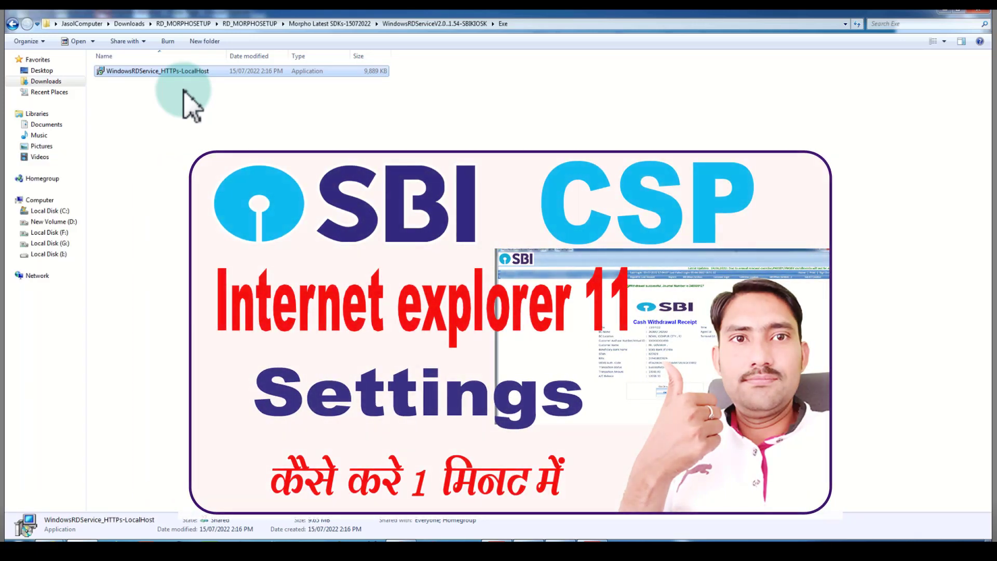
Open the list of installed programs in Control Panel and select the MorphoSmart USB 64 bits Driver
click(25, 525)
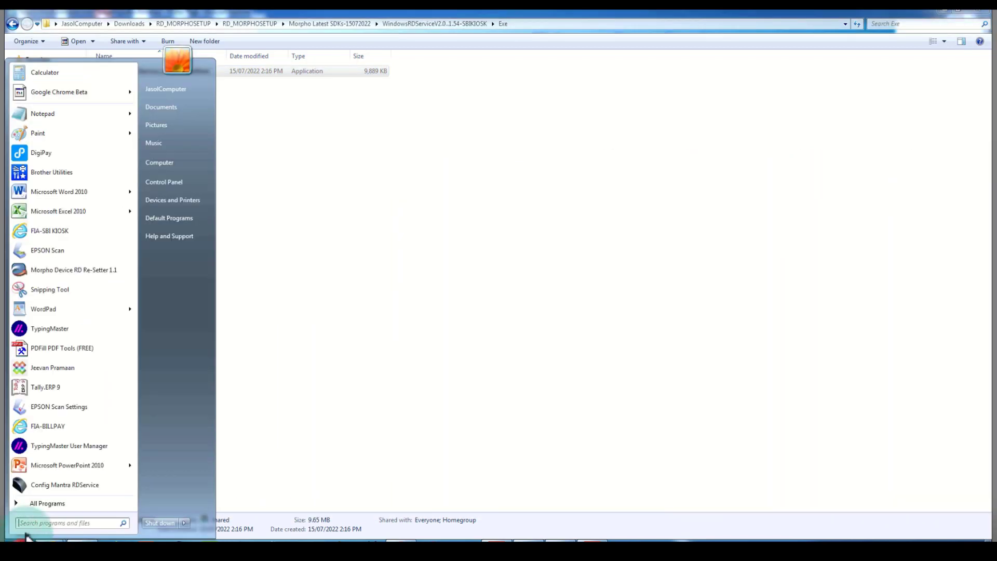
click(178, 180)
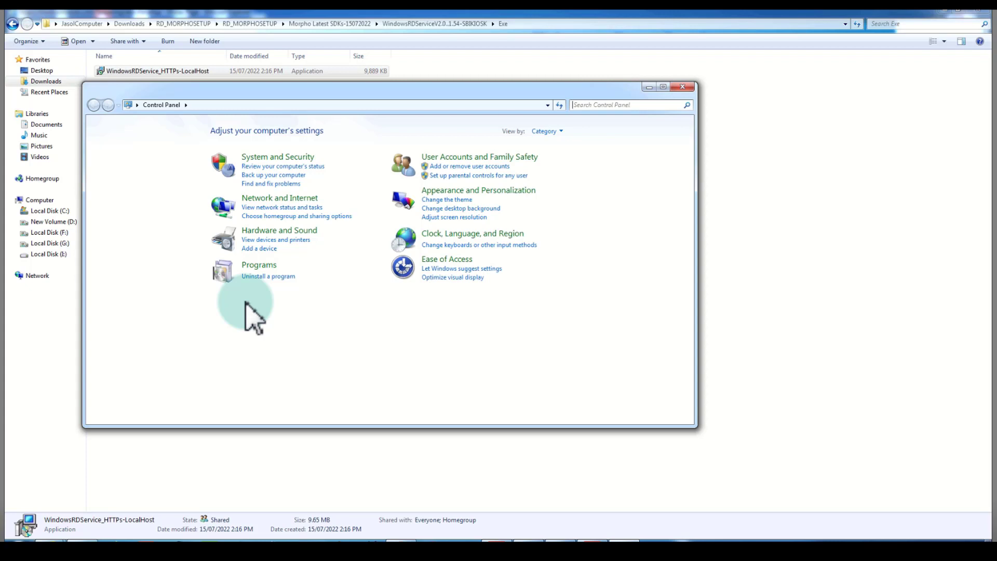
click(271, 278)
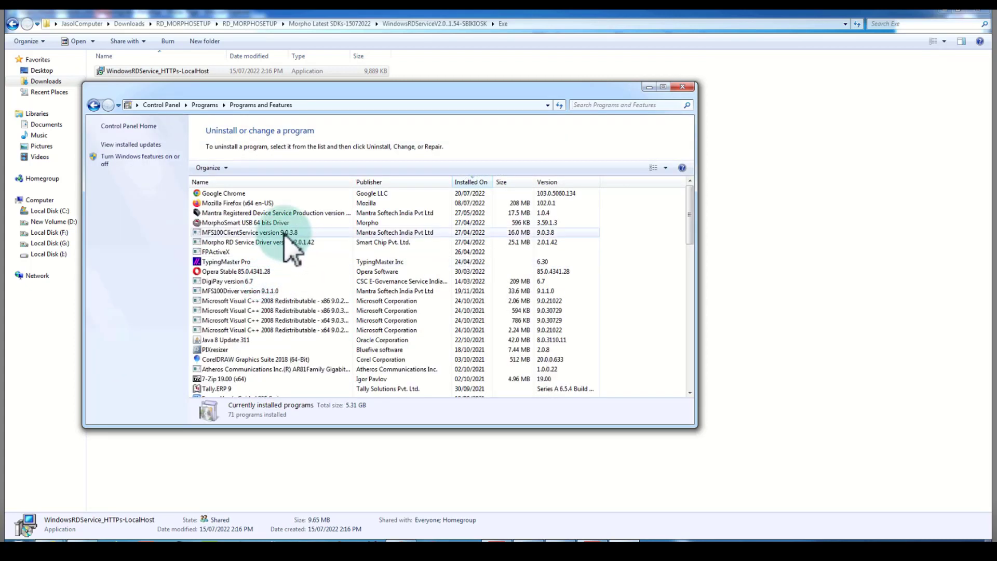
click(318, 243)
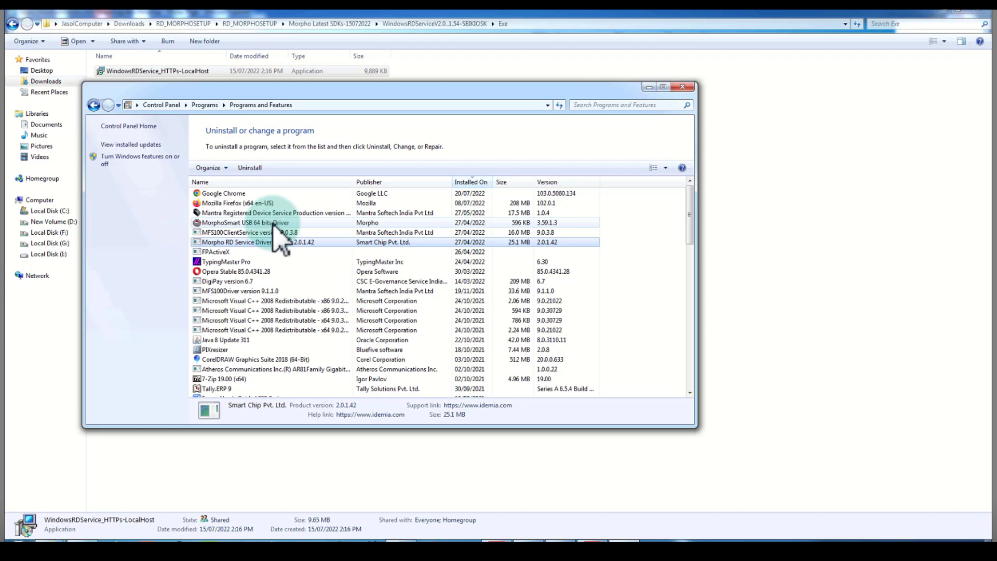
click(273, 223)
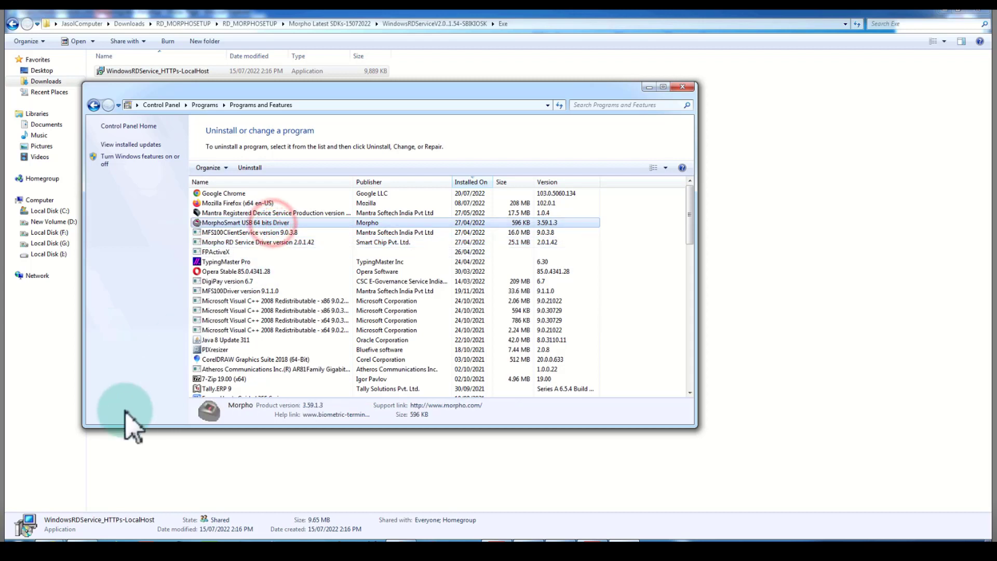
Stop the Morpho RD Service in Windows Services and minimize the Services window
click(22, 535)
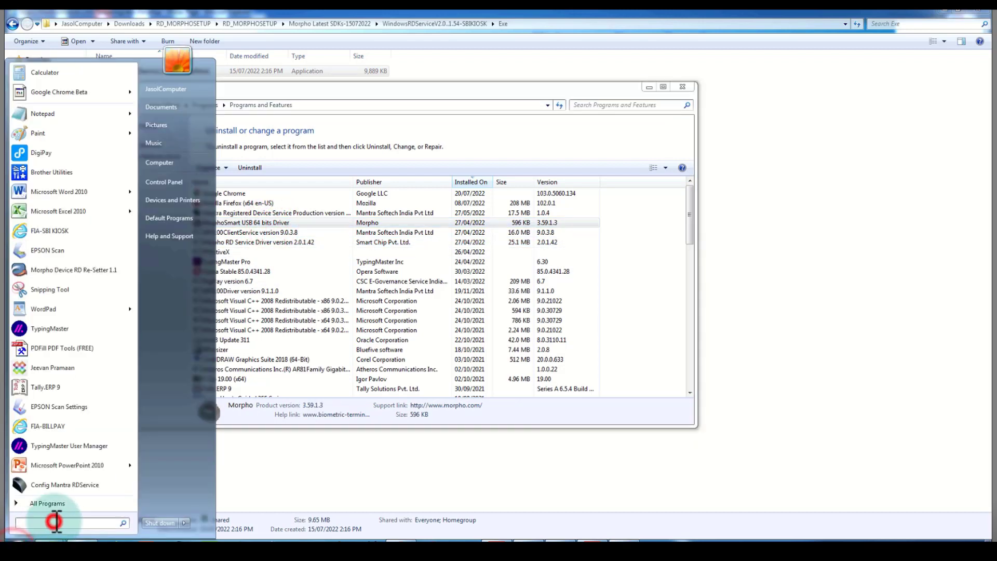
text(ser)
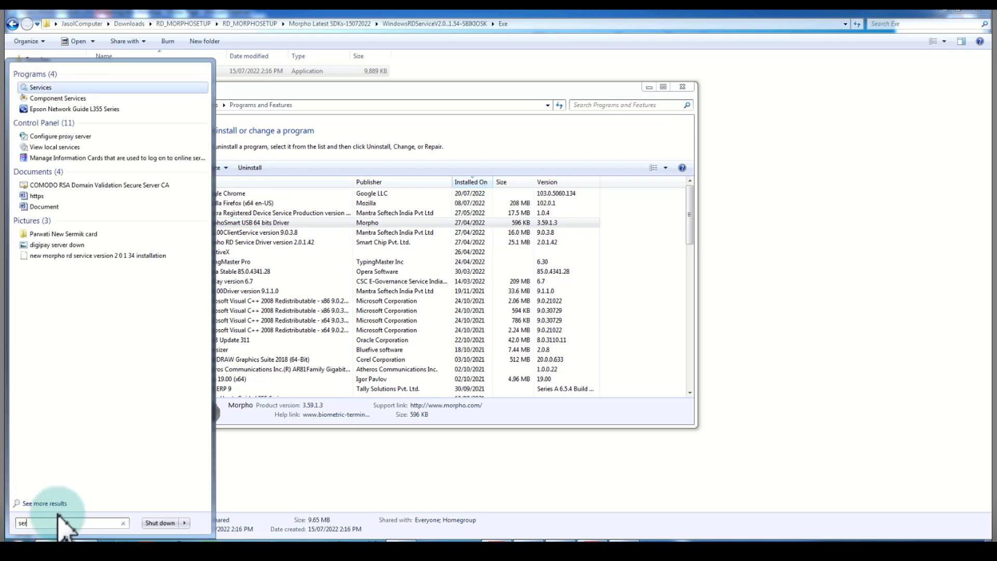
click(43, 88)
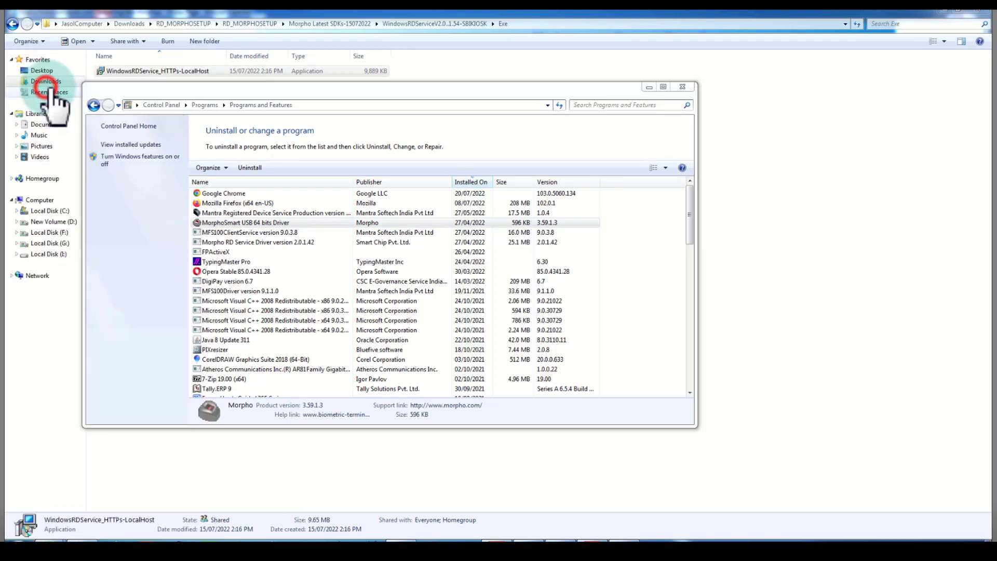
click(262, 166)
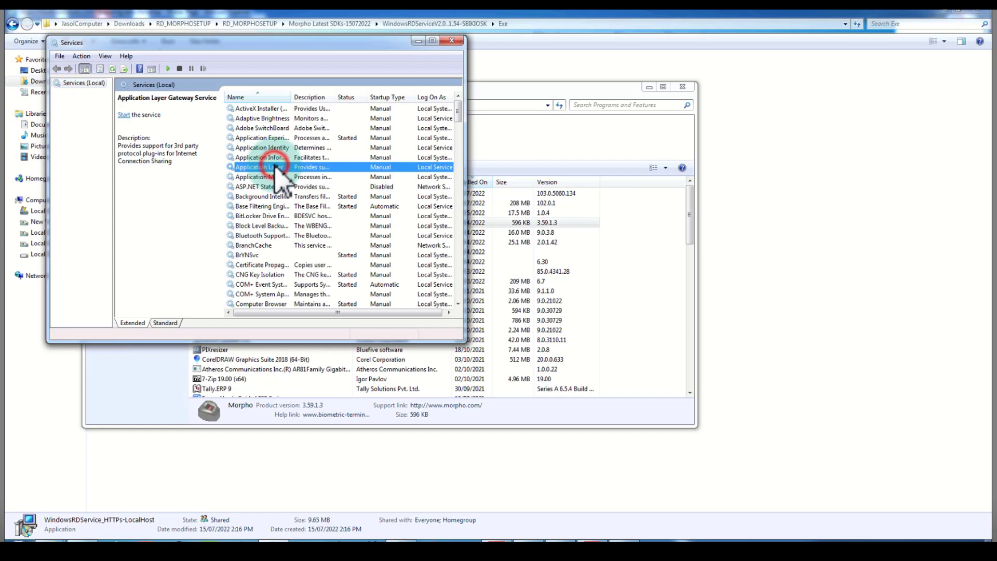
key(m)
key(o)
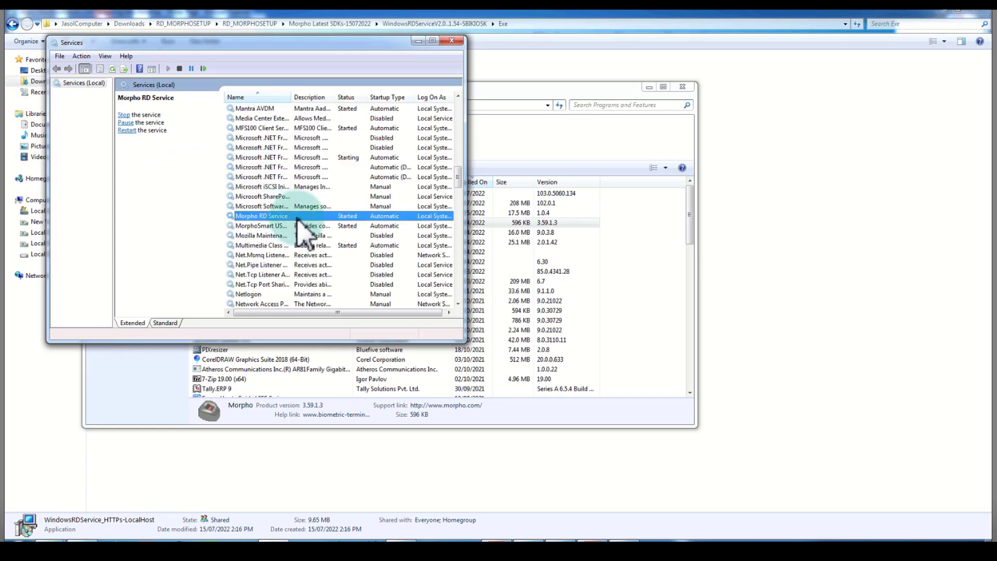
click(131, 115)
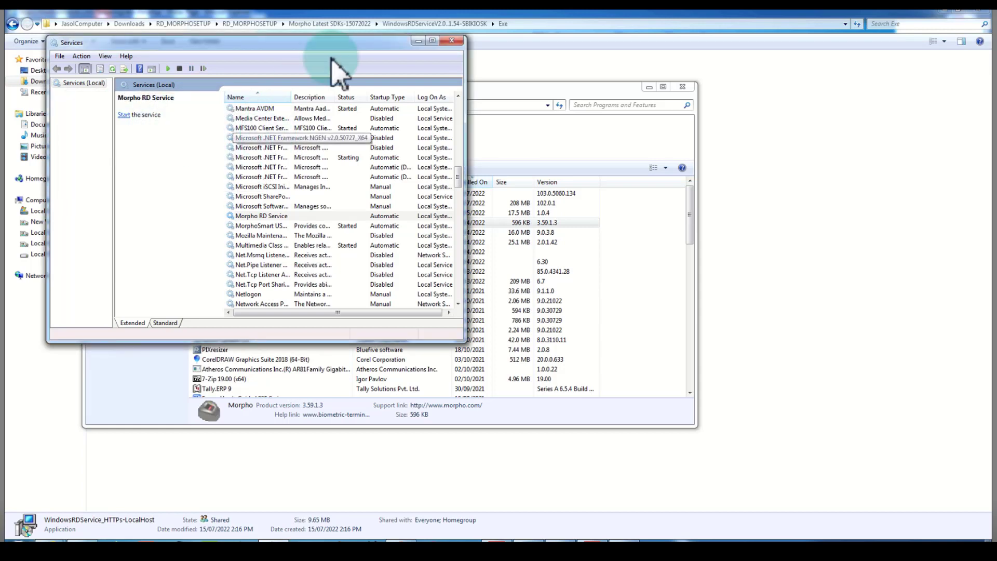
click(419, 41)
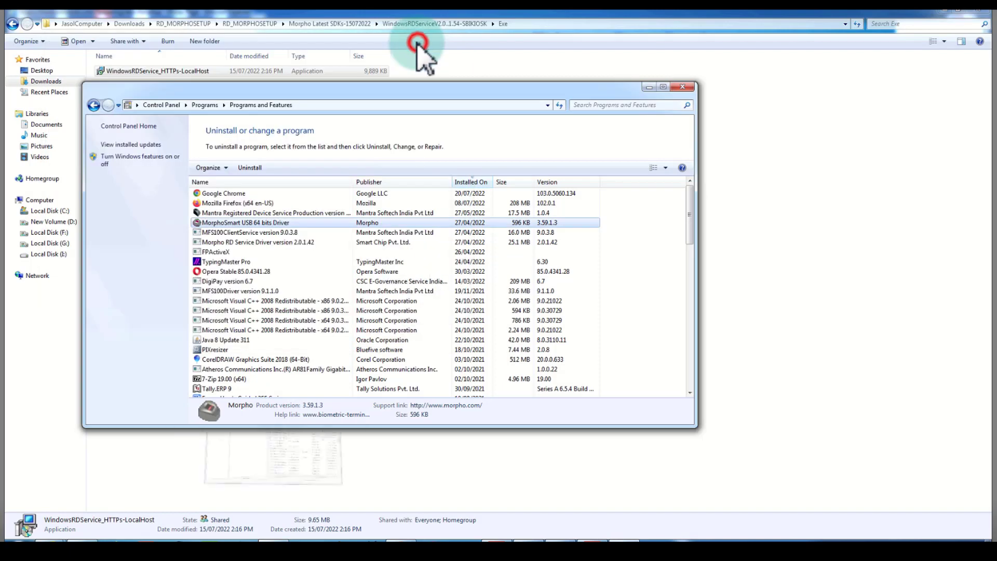
Uninstall the MorphoSmart USB 64 bits Driver, letting the uninstaller automatically close the MorphoSmart USB Service
right_click(252, 224)
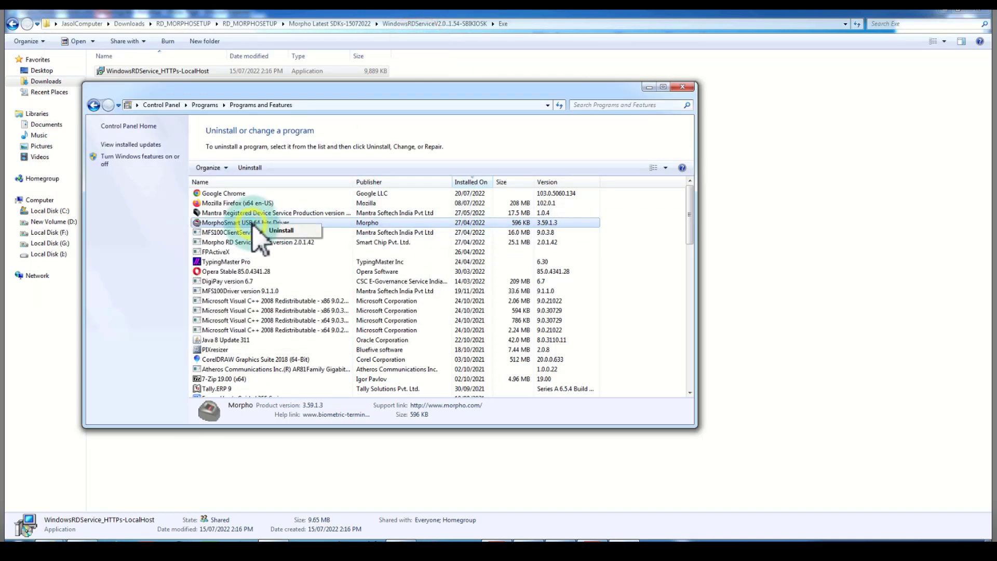
click(283, 230)
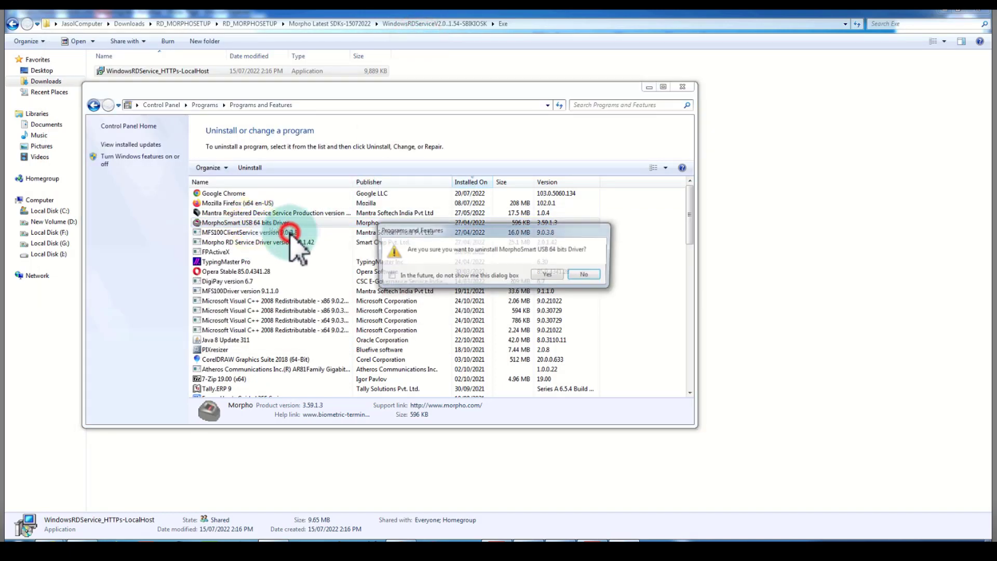
click(550, 276)
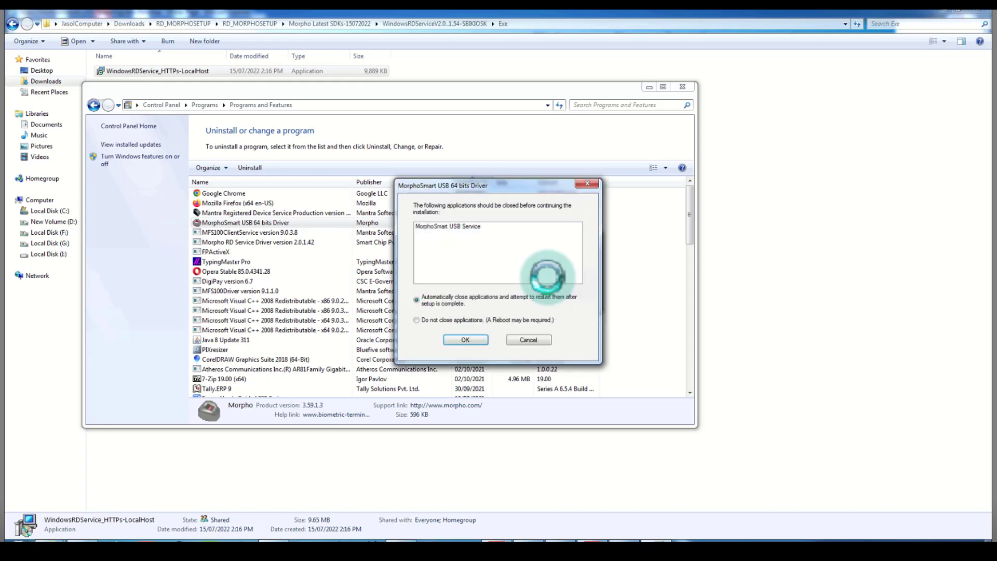
click(467, 341)
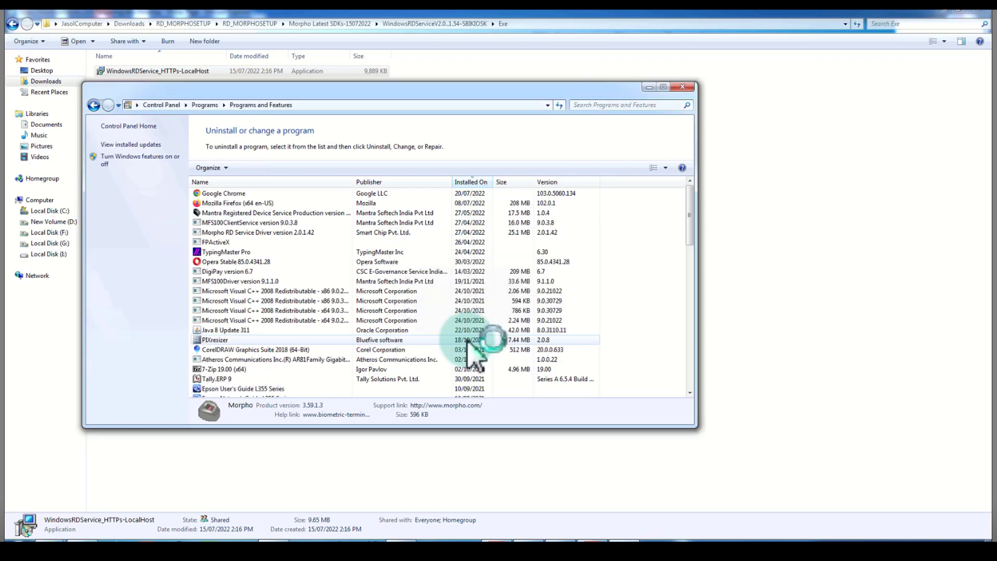
Uninstall the Morpho RD Service Driver with all its components and close the list of installed programs
click(289, 231)
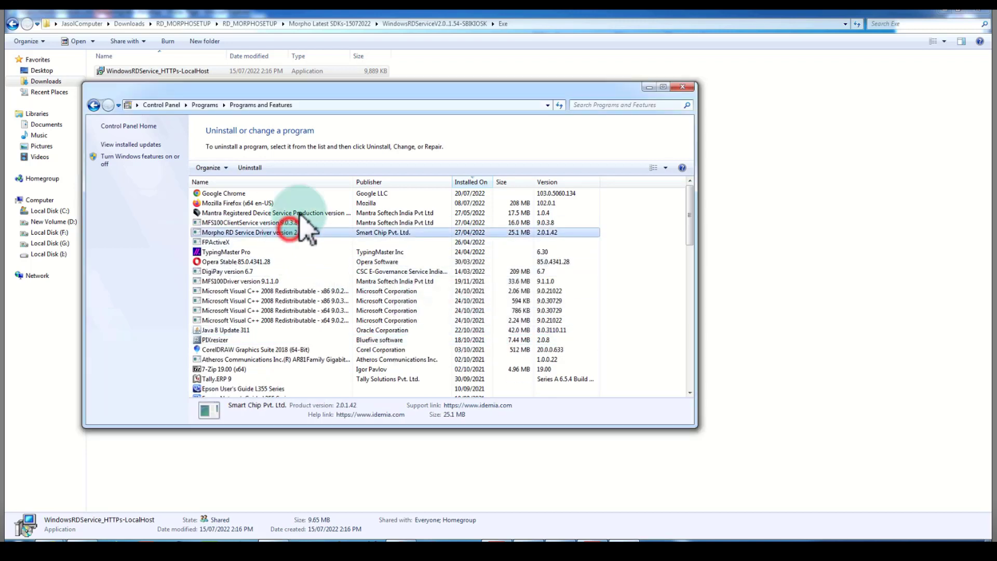
click(251, 167)
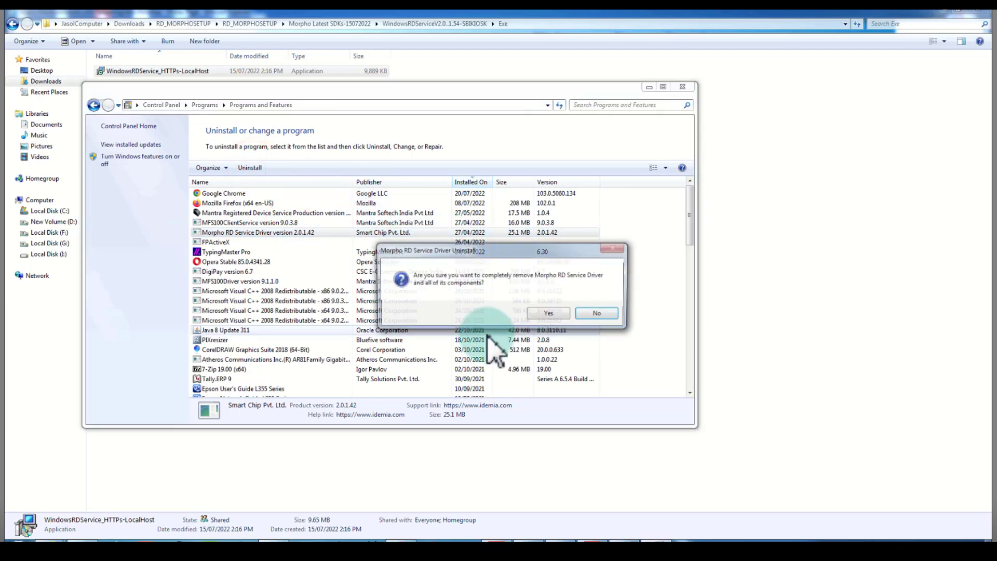
click(554, 311)
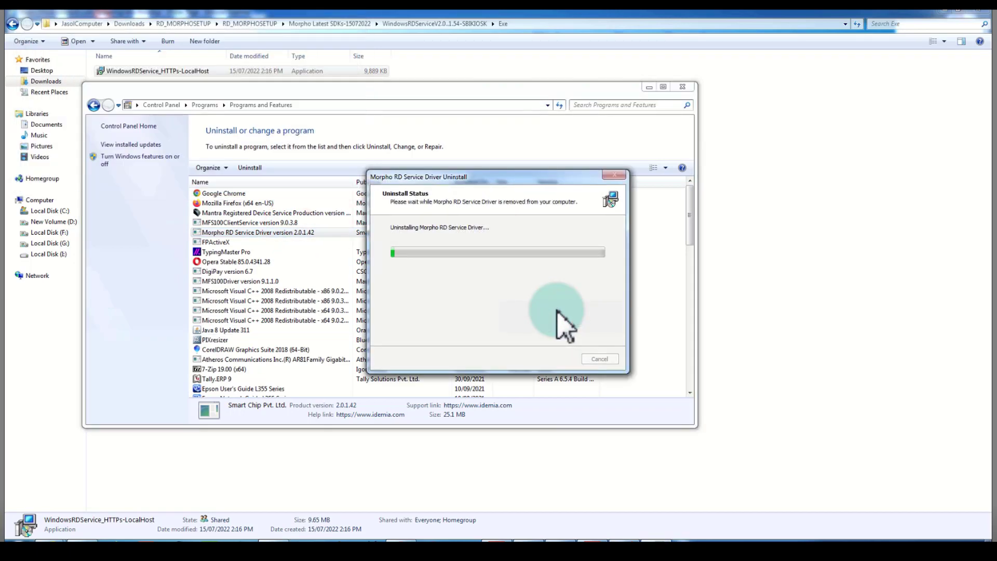
click(597, 312)
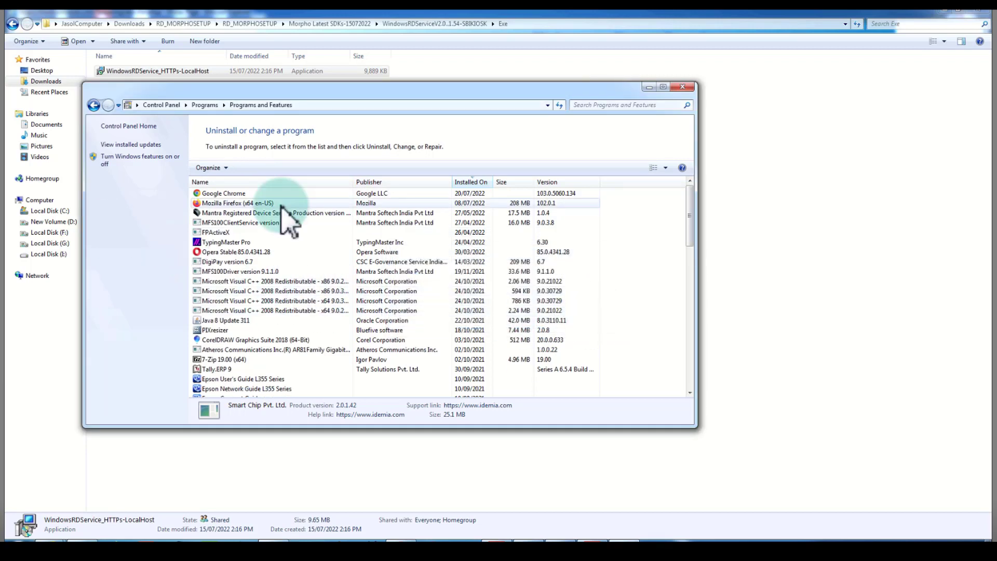
click(683, 88)
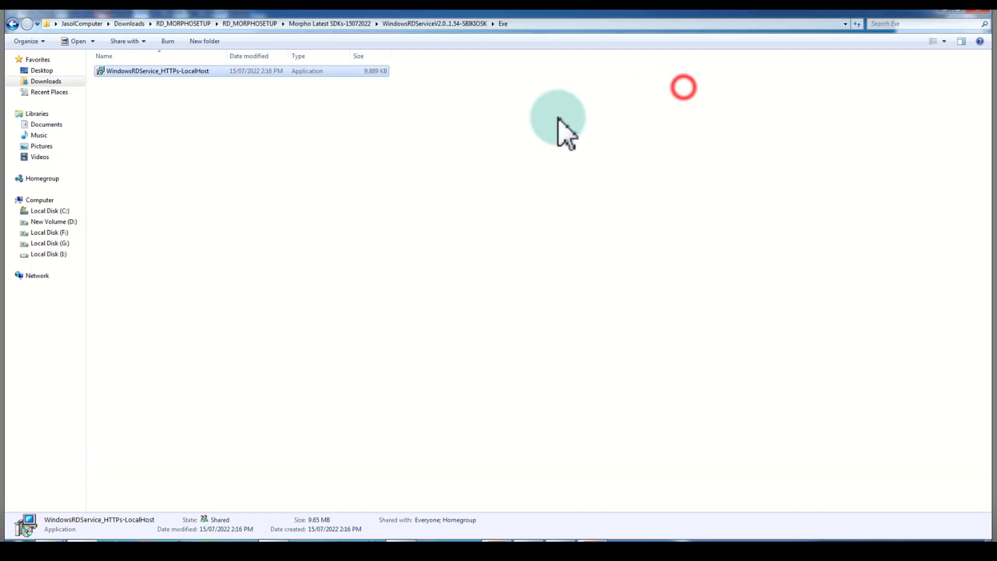
Delete the MORPHORDLOG and MorphoRdServiceL0Soft folders from Local Disk (C:) and close the folder window
click(53, 211)
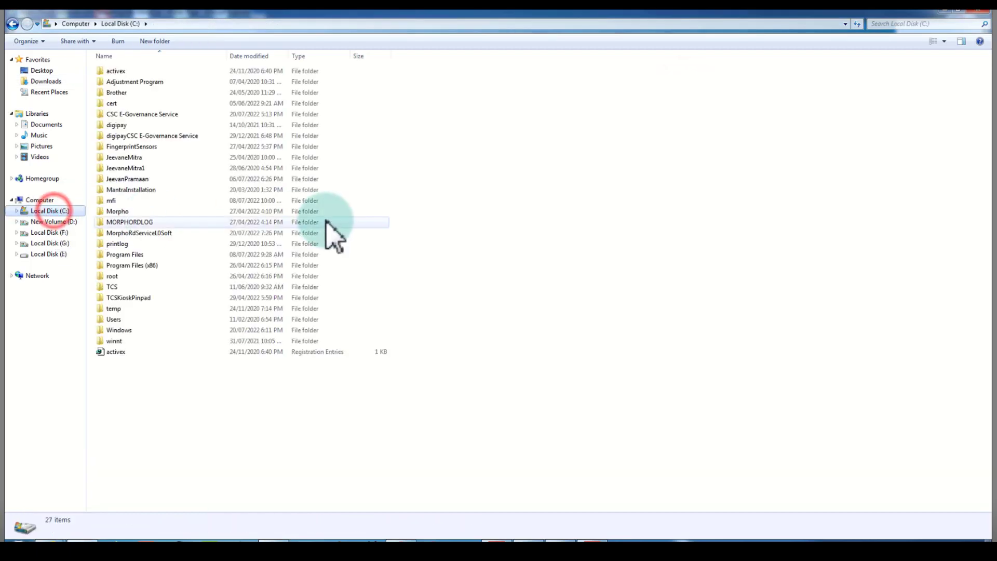
click(533, 219)
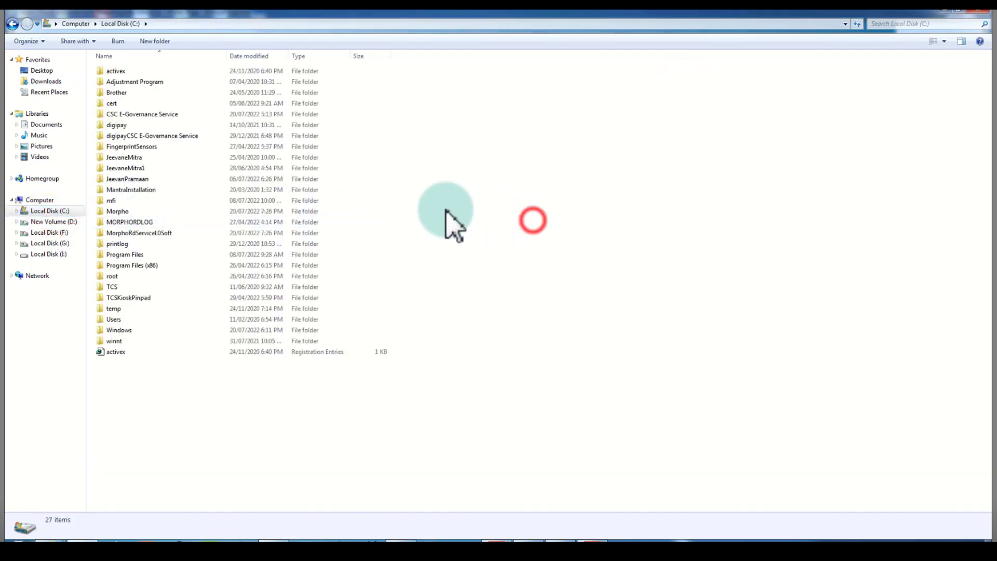
click(140, 222)
click(167, 234)
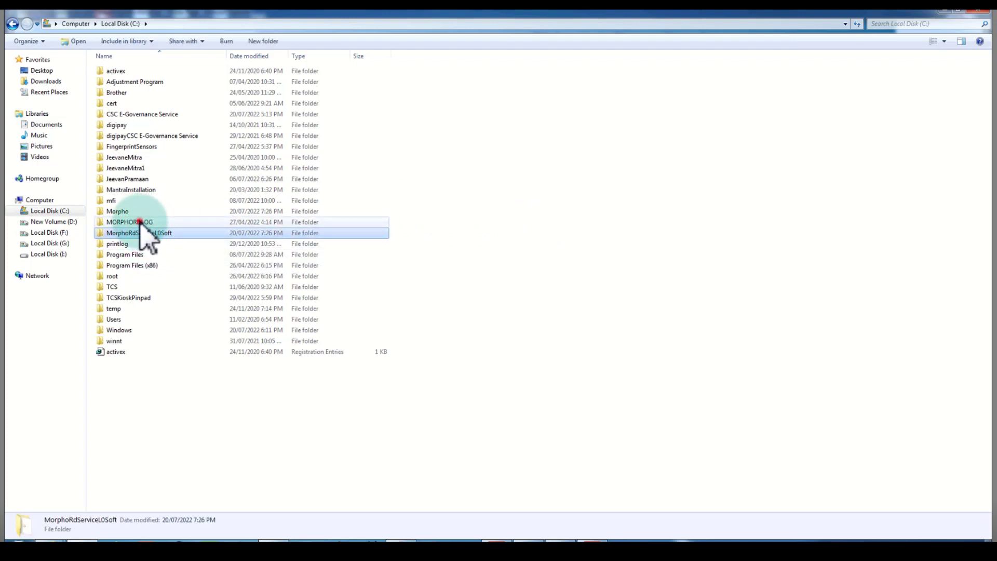
ctrl+click(138, 221)
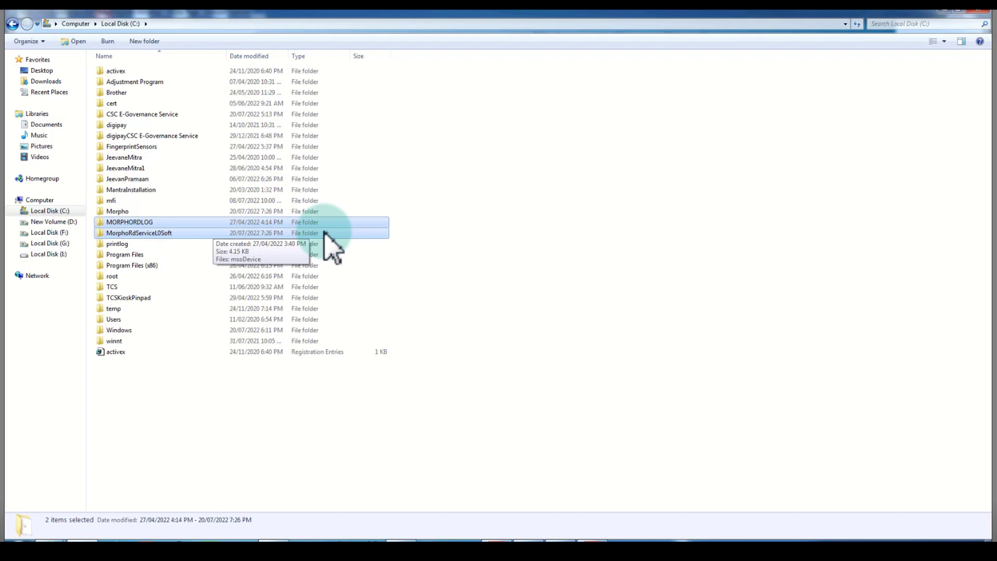
key(Delete)
click(538, 284)
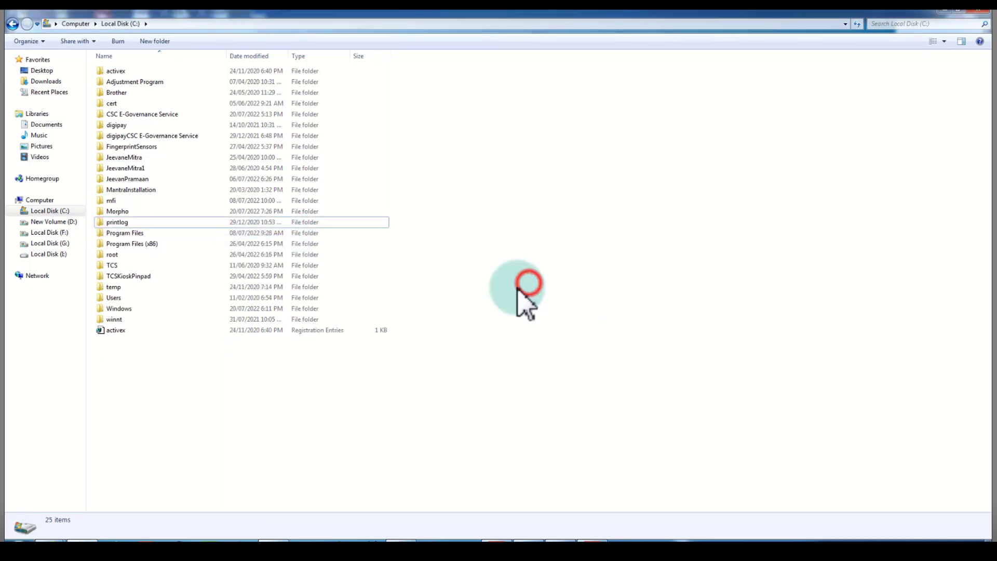
click(977, 12)
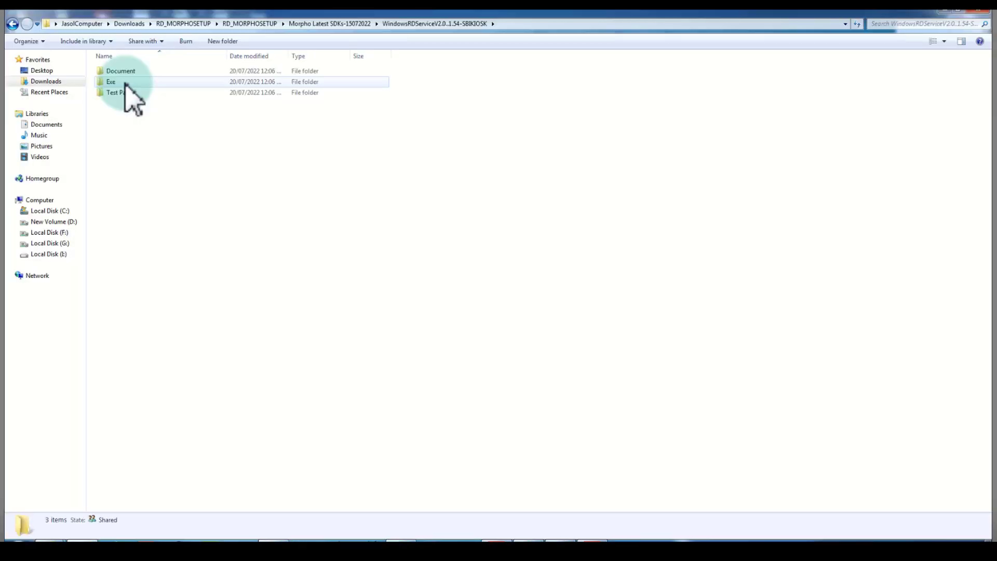
Run WindowsRDService_HTTPs-LocalHost from the Exe folder as administrator and acknowledge the device registration result
double_click(125, 82)
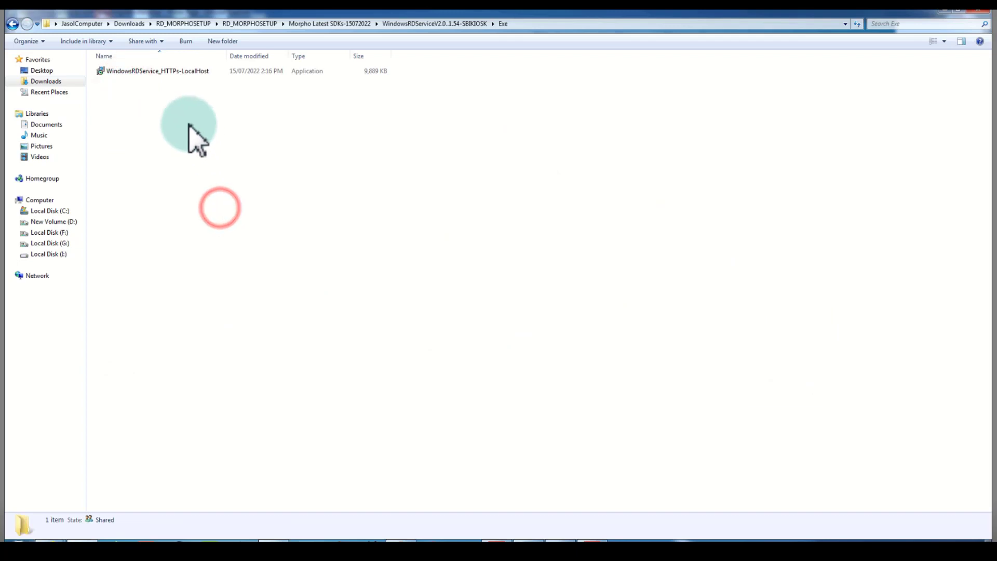
click(180, 73)
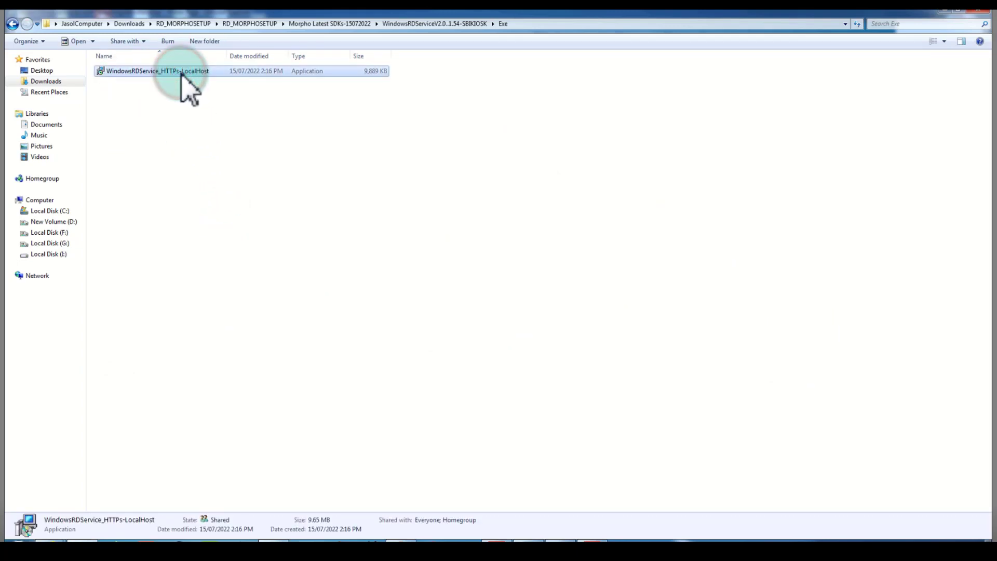
right_click(165, 75)
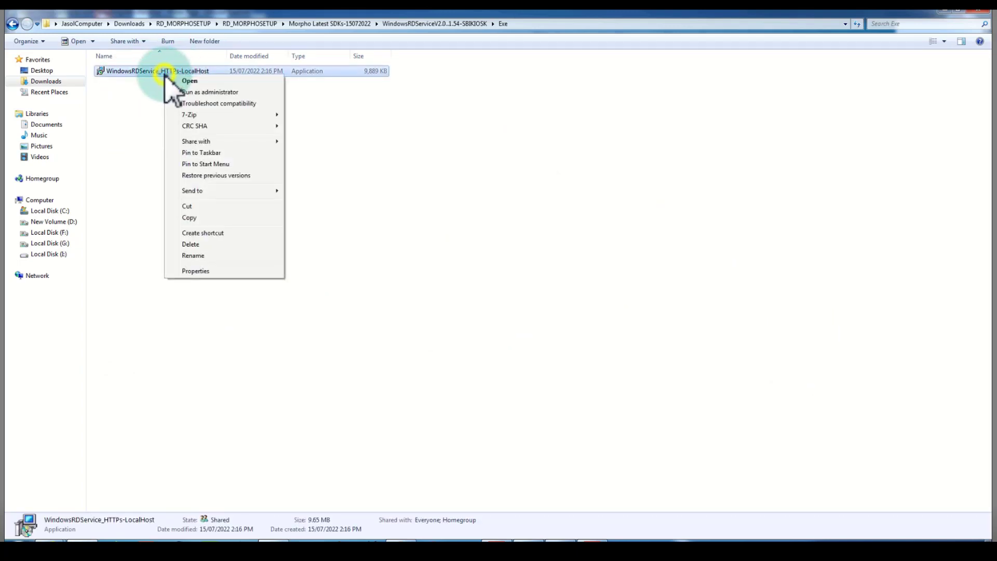
click(191, 92)
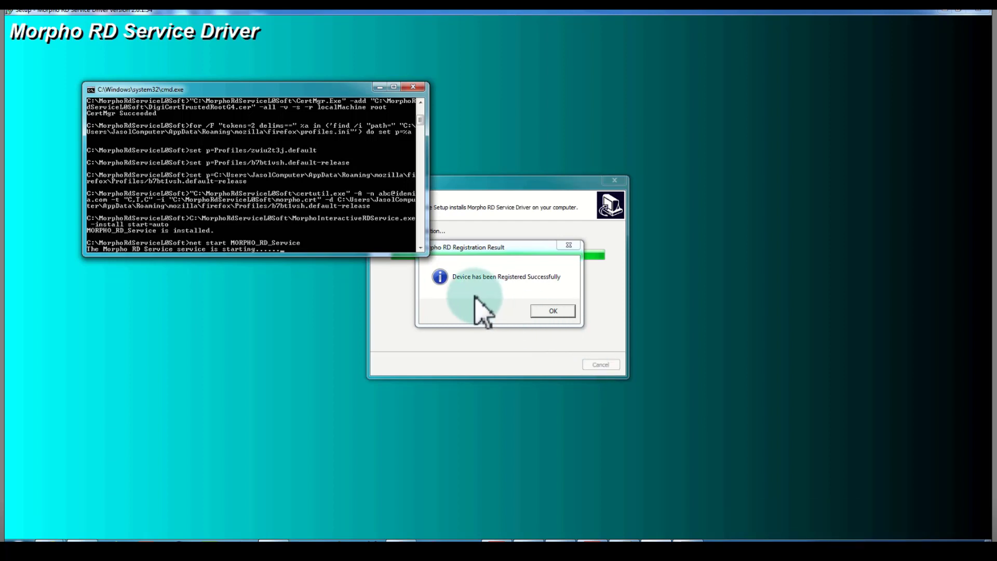
click(543, 310)
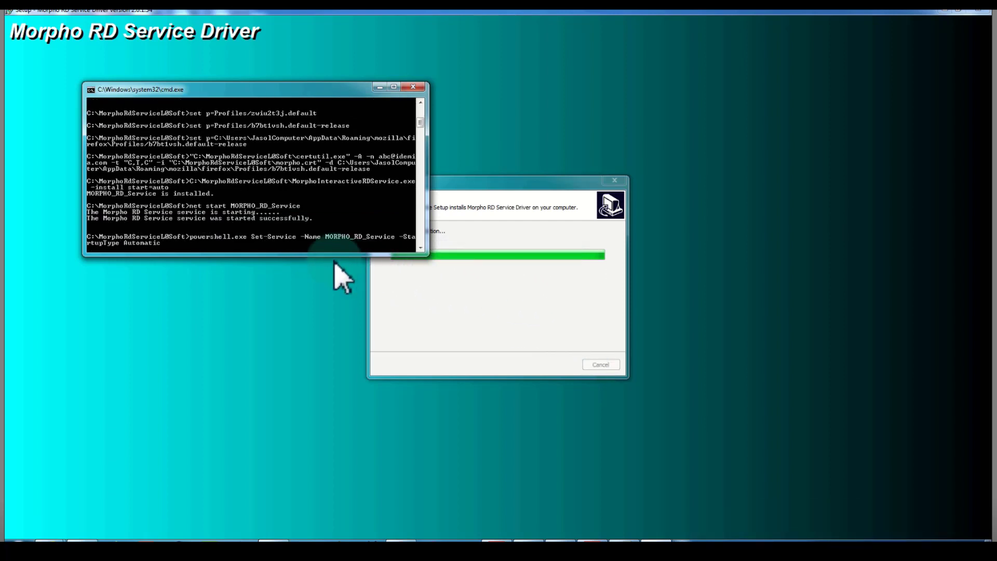
click(225, 242)
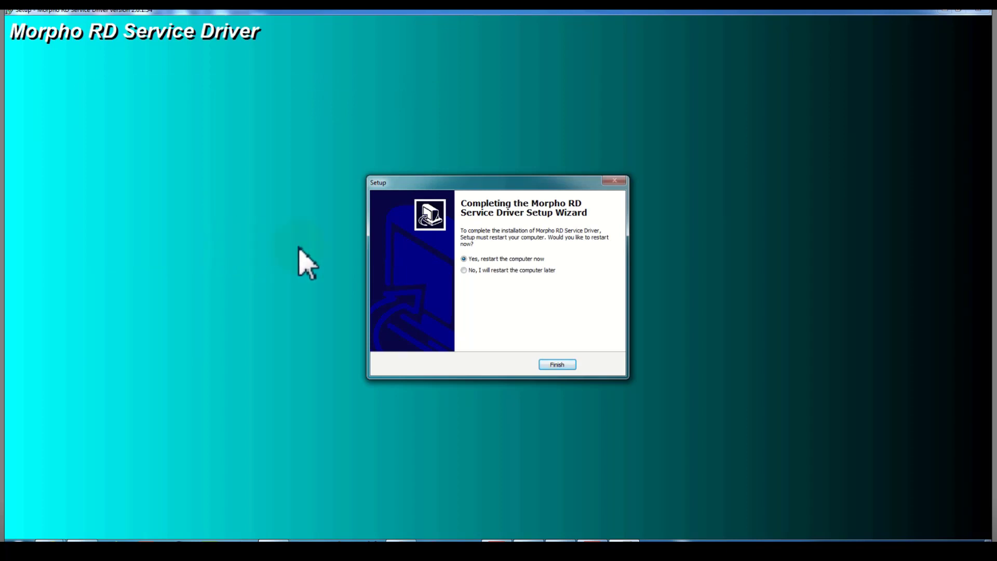
Finish the Morpho RD Service Driver setup with the option to restart the computer later
click(464, 270)
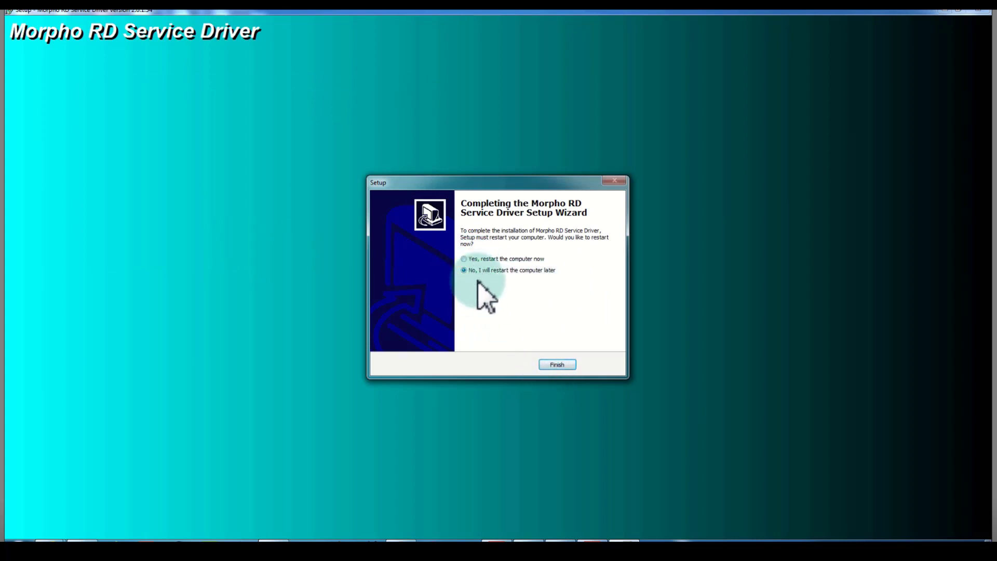
click(561, 365)
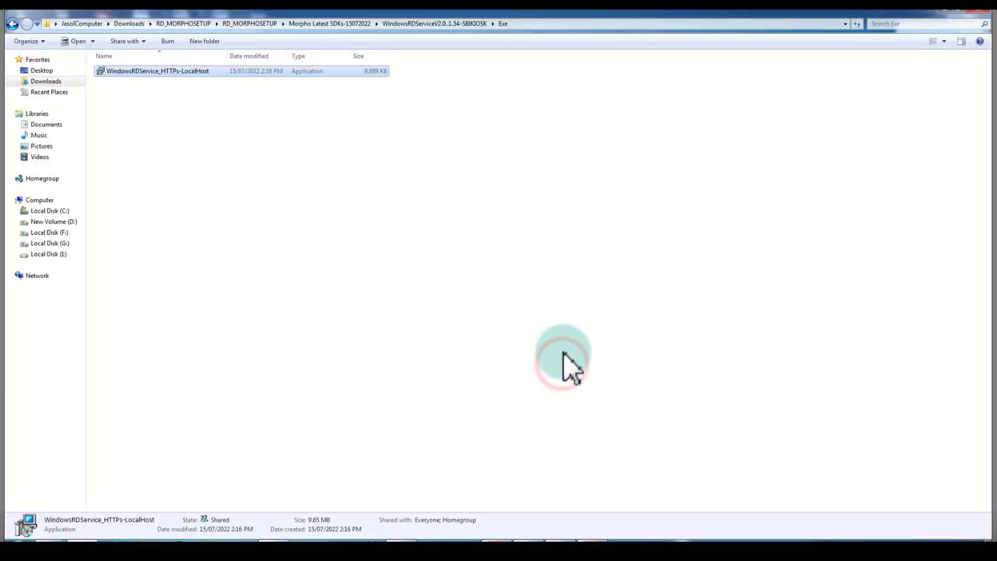
click(563, 353)
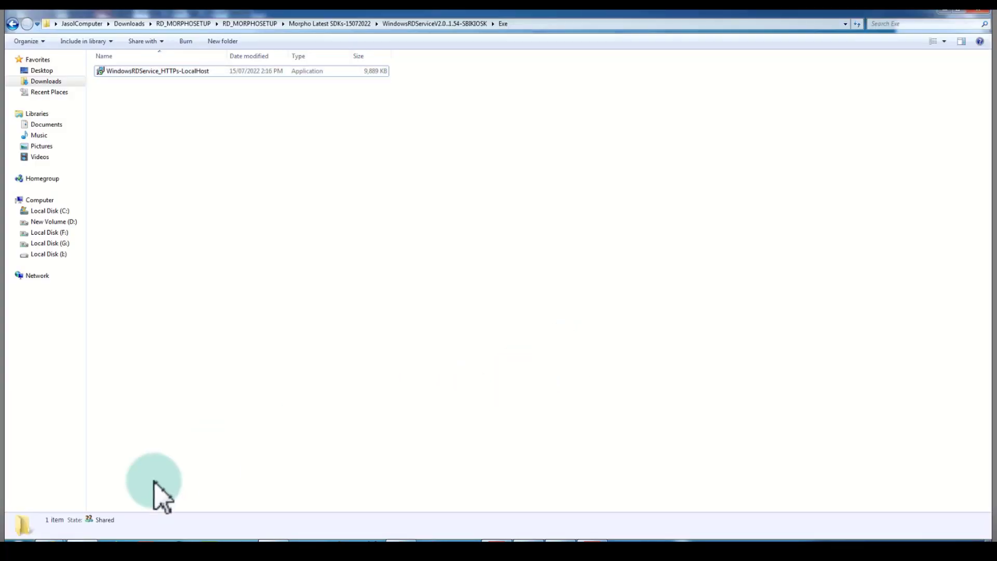
Switch to the SBI Report Portal window in Internet Explorer and close its RD setup download page
click(52, 540)
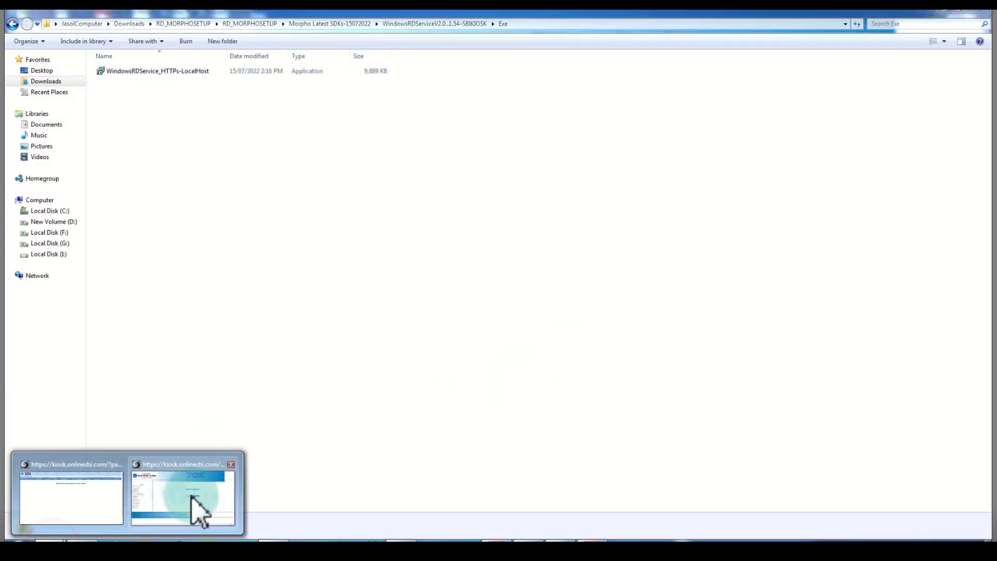
click(190, 501)
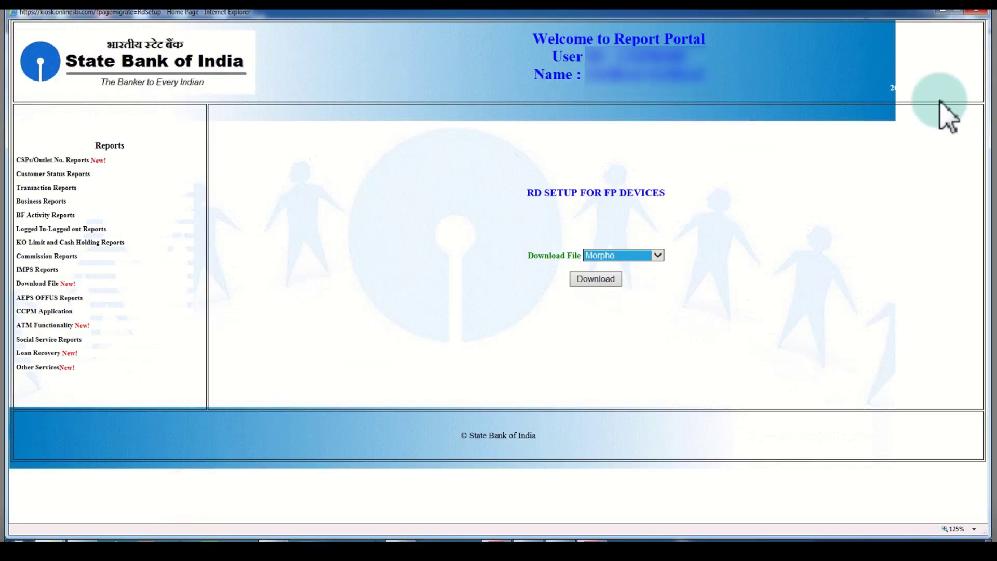
click(974, 11)
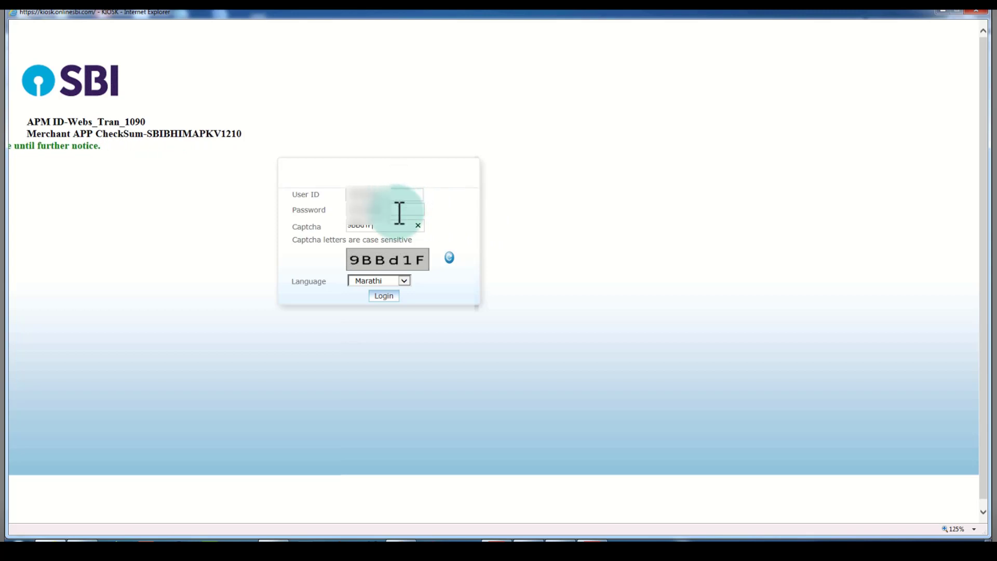
Submit the SBI kiosk login with the filled-in credentials and captcha, and accept the RD services availability messages
click(385, 296)
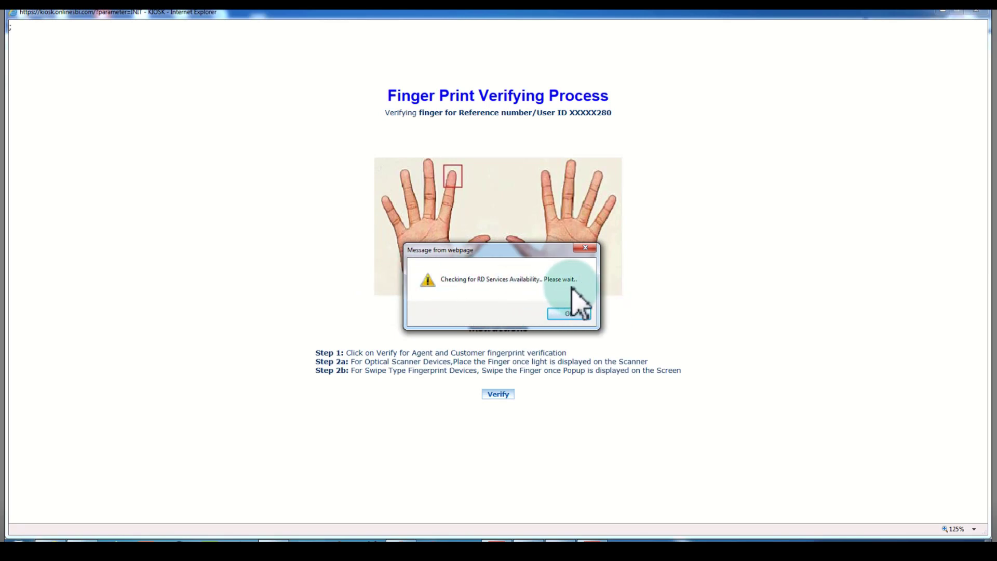
click(570, 313)
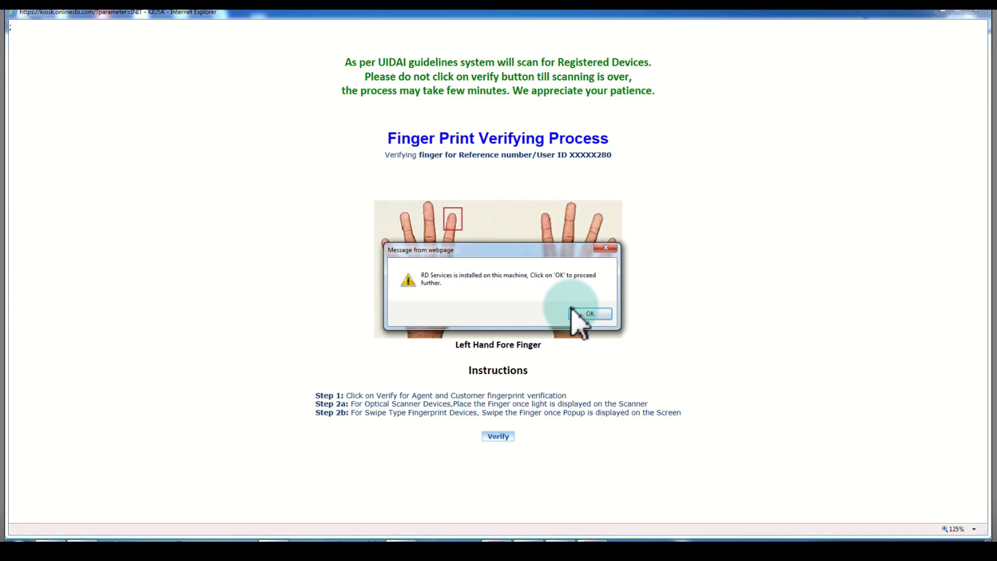
click(587, 313)
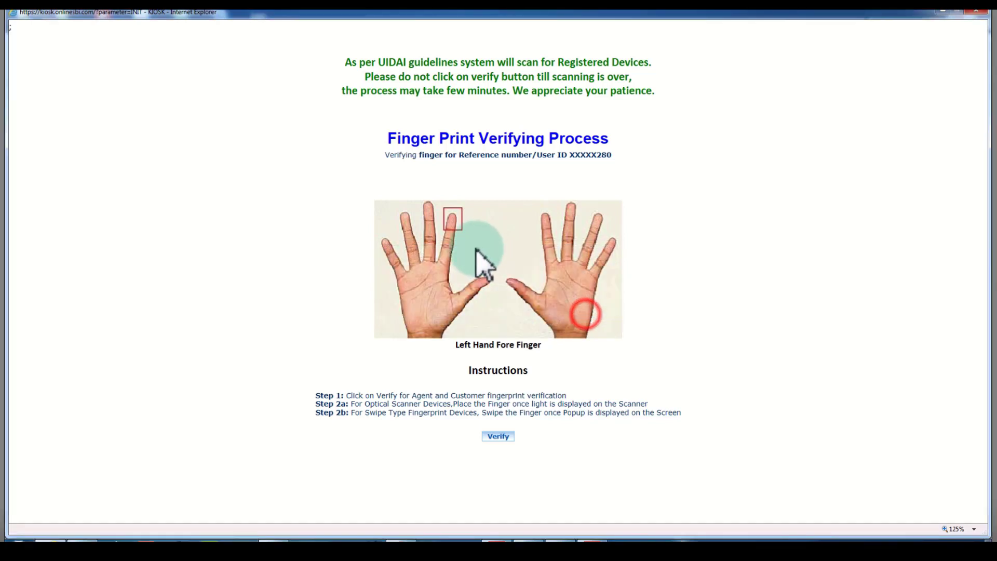
Verify the agent's left hand fore finger on the scanner and confirm the fingerprint messages to enter the kiosk portal
click(453, 221)
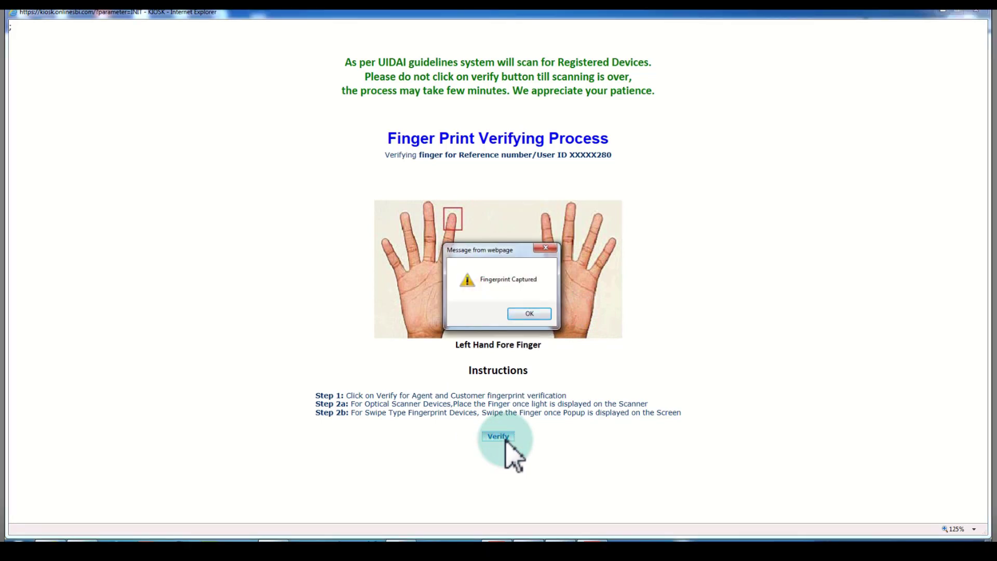
click(539, 314)
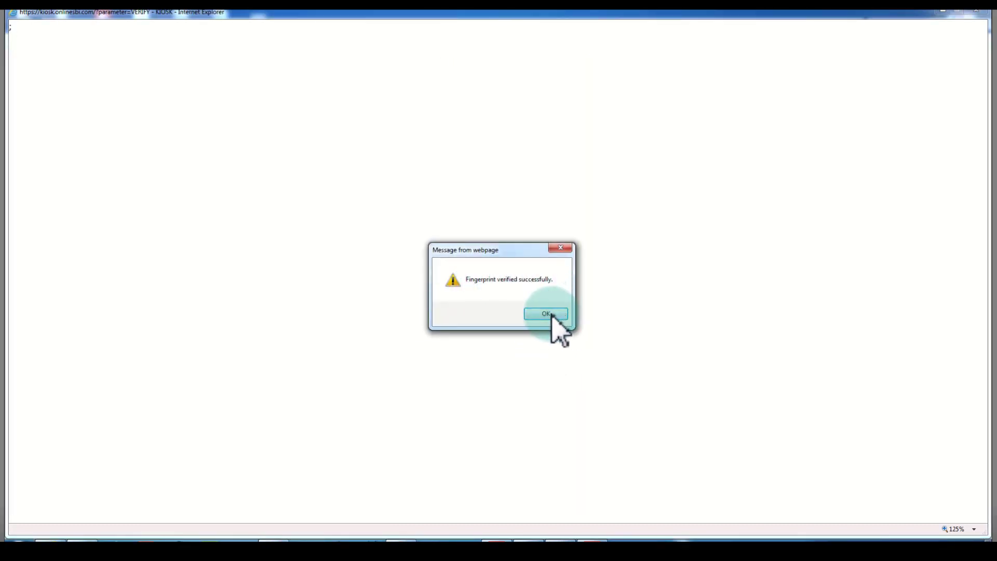
click(552, 315)
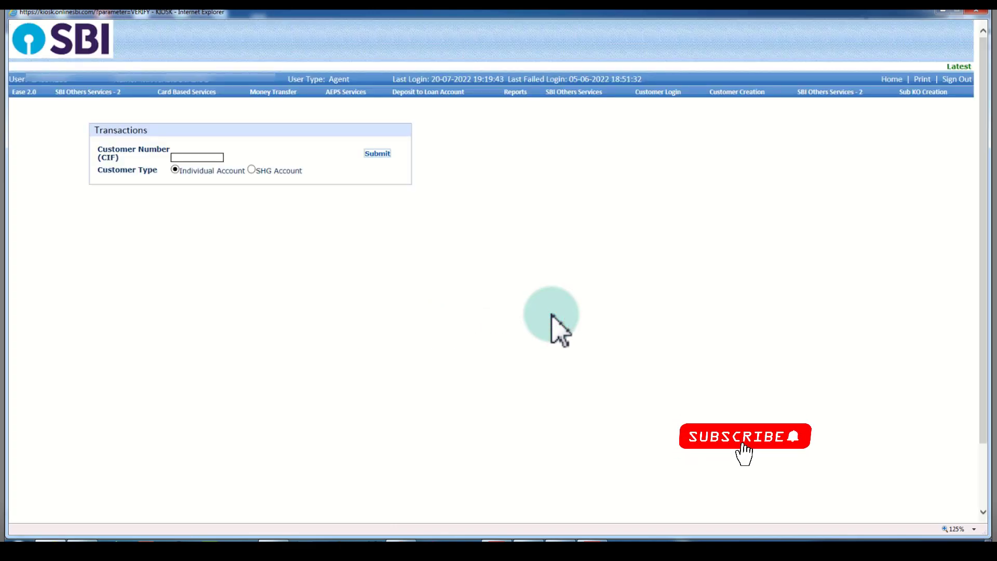